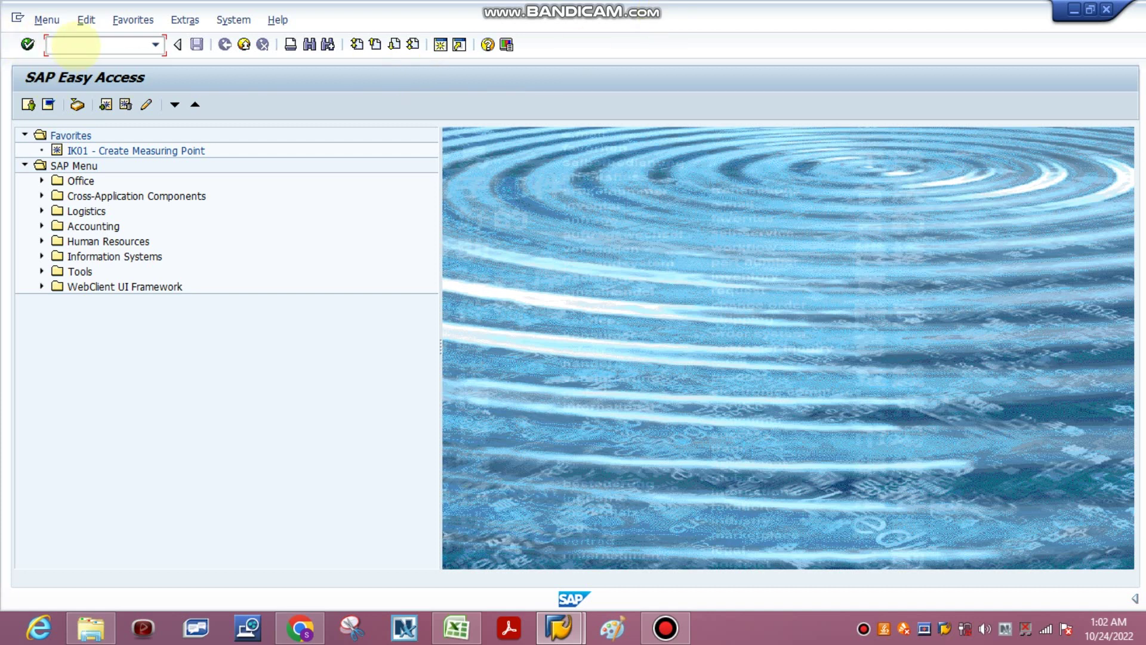
# Start transaction ML81N and load the service purchase order for the UPS AMC by its purchase order number
pyautogui.click(75, 44)
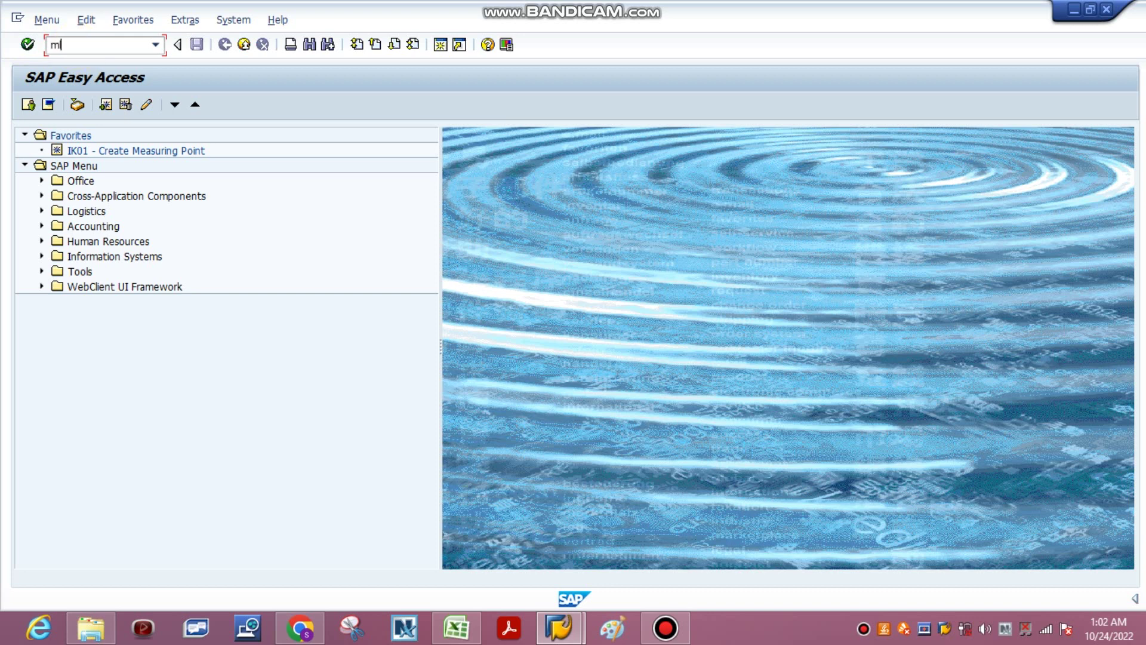
pyautogui.write('ML81N')
pyautogui.press('Return')
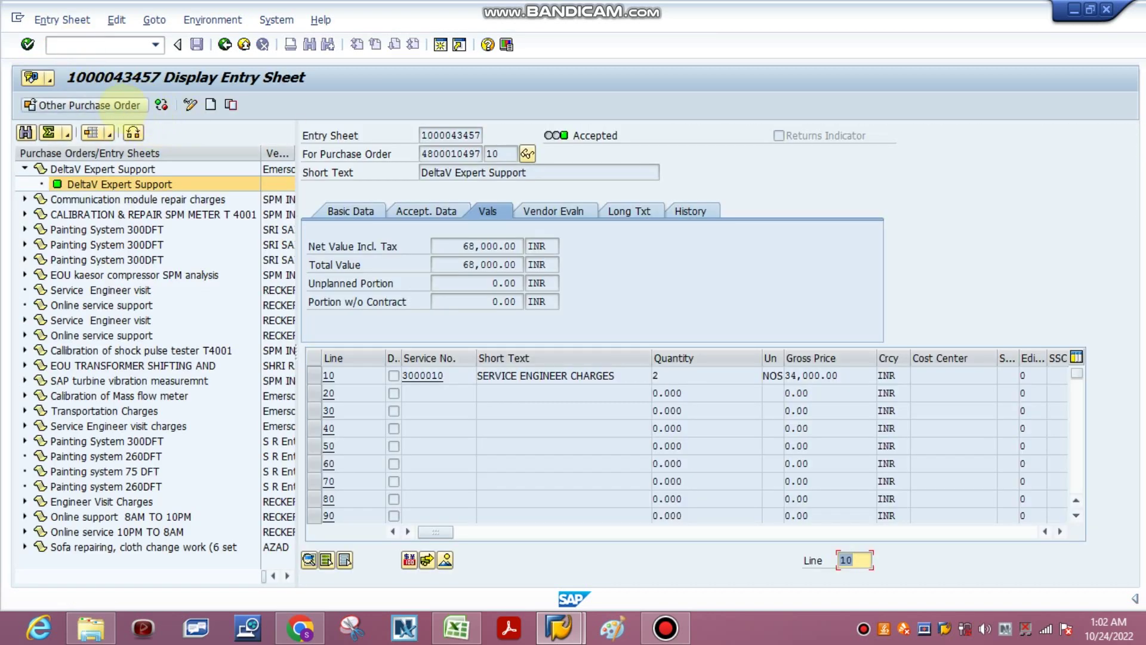
pyautogui.click(120, 105)
pyautogui.hotkey('ctrl', 'v')
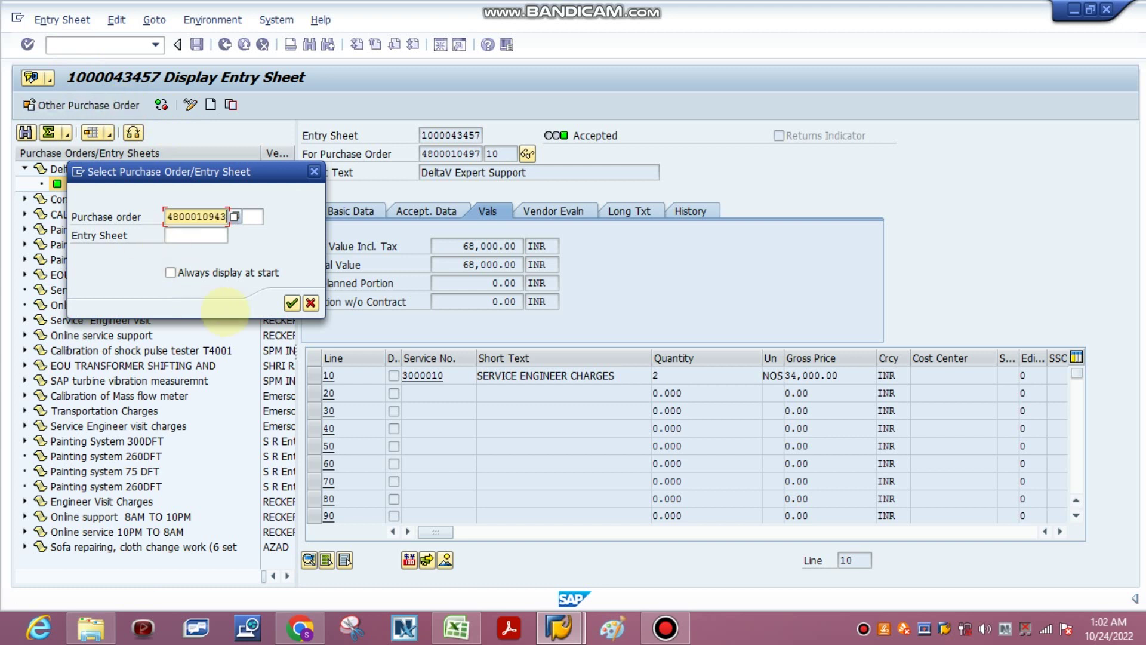
pyautogui.click(291, 303)
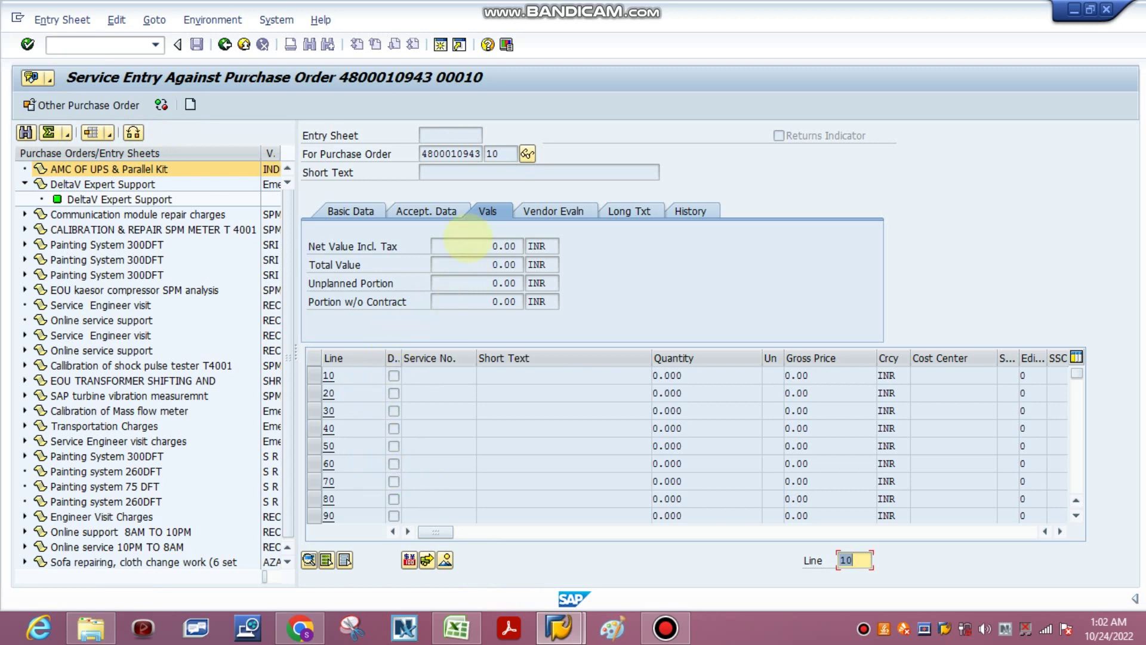
# Display the purchase order from the service entry screen, check its vendor and item short text, and return
pyautogui.click(421, 154)
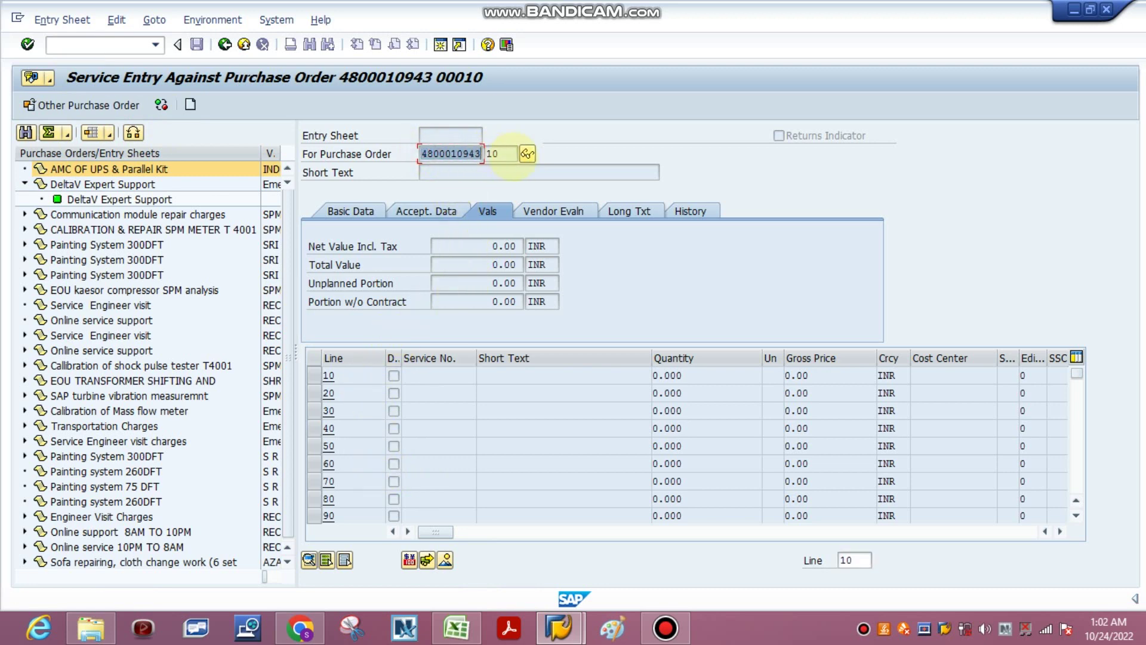
pyautogui.click(527, 154)
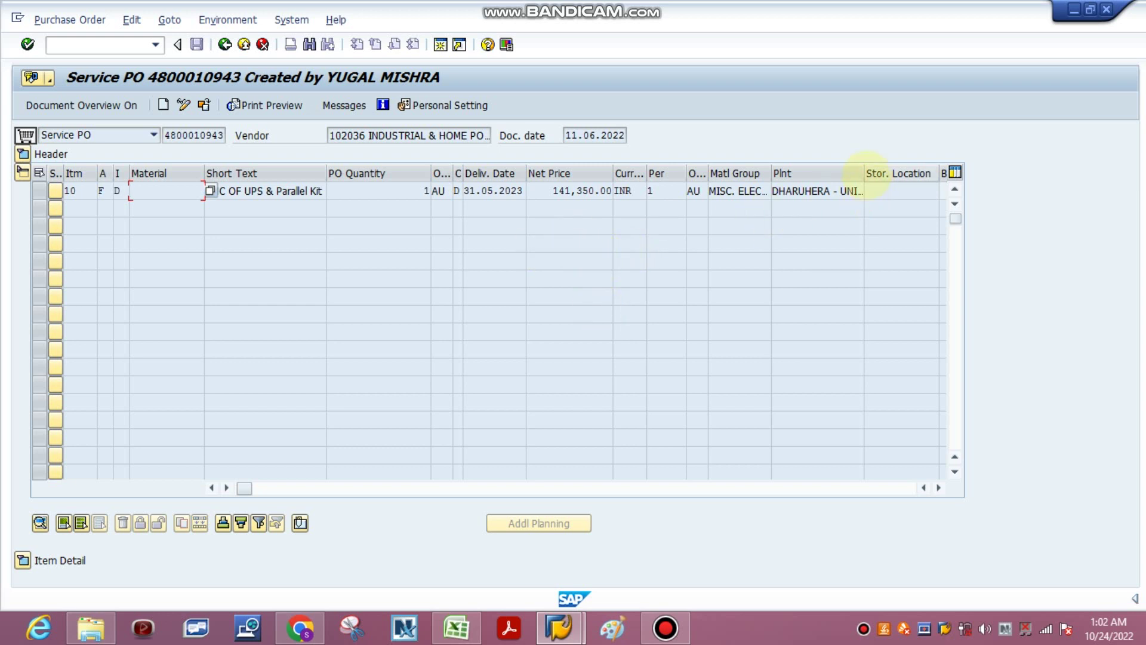
pyautogui.moveTo(863, 173); pyautogui.dragTo(823, 173)
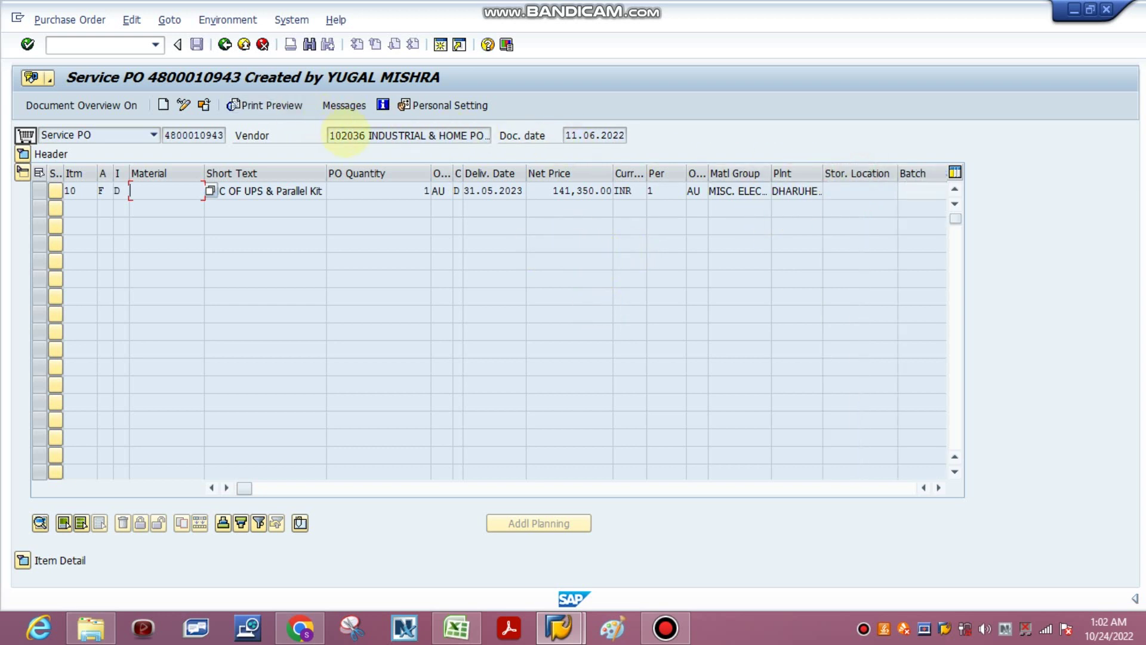
pyautogui.moveTo(376, 135); pyautogui.dragTo(485, 142)
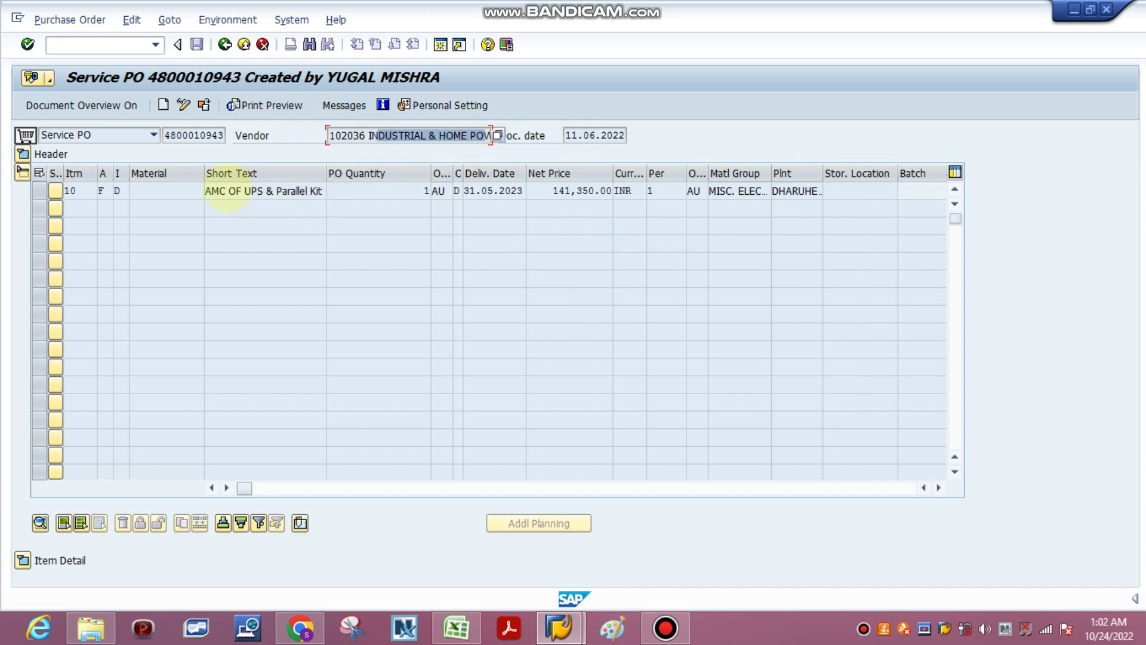
pyautogui.moveTo(218, 191); pyautogui.dragTo(315, 190)
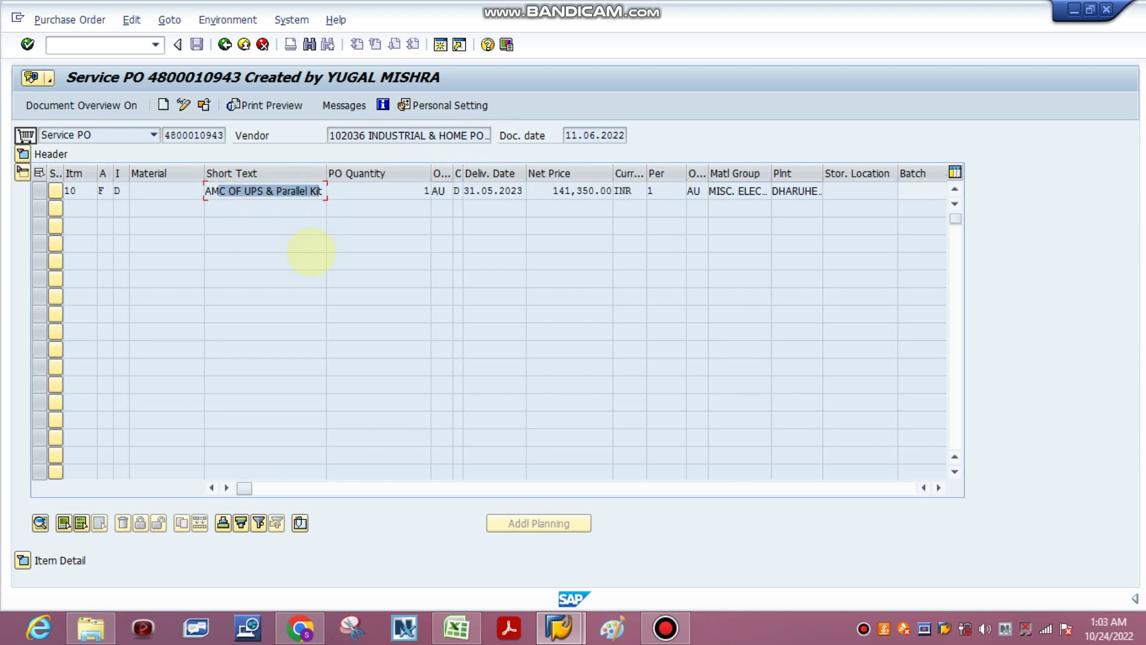
pyautogui.click(225, 44)
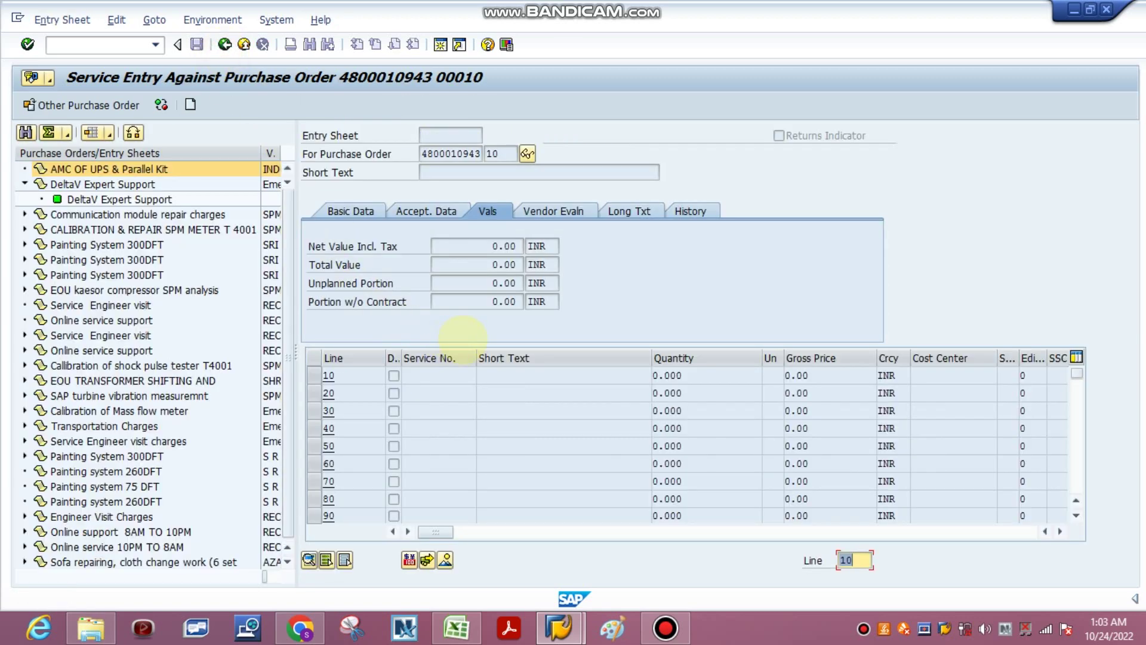
# Reopen the purchase order, check the ordered value in its header status, and return to the service entry
pyautogui.click(528, 154)
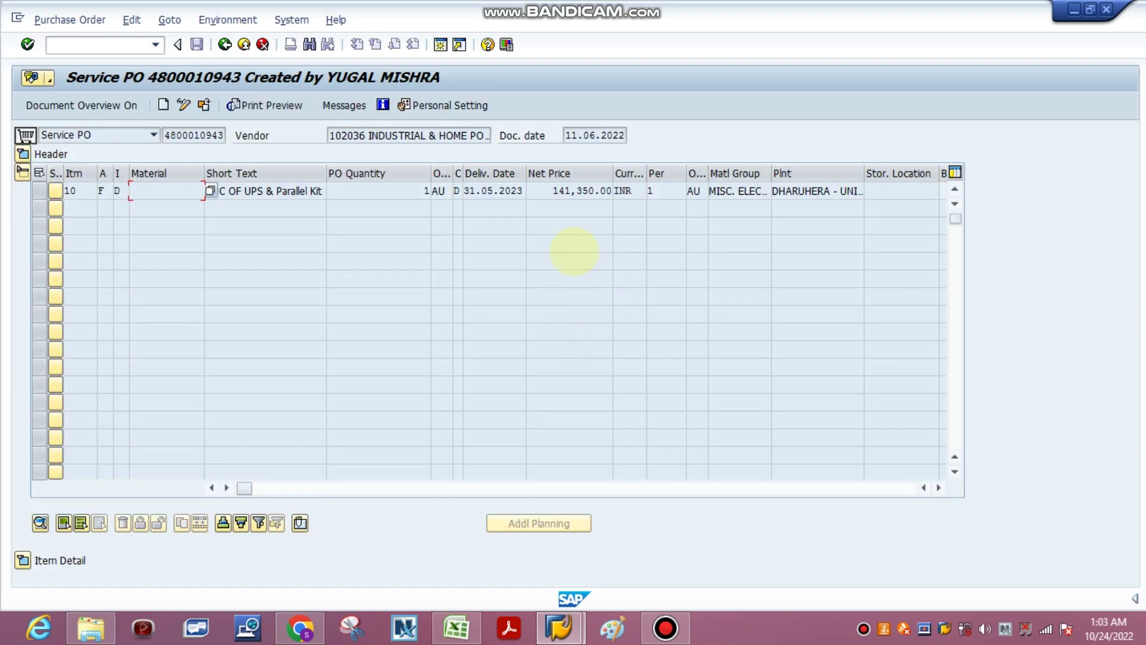
pyautogui.click(22, 154)
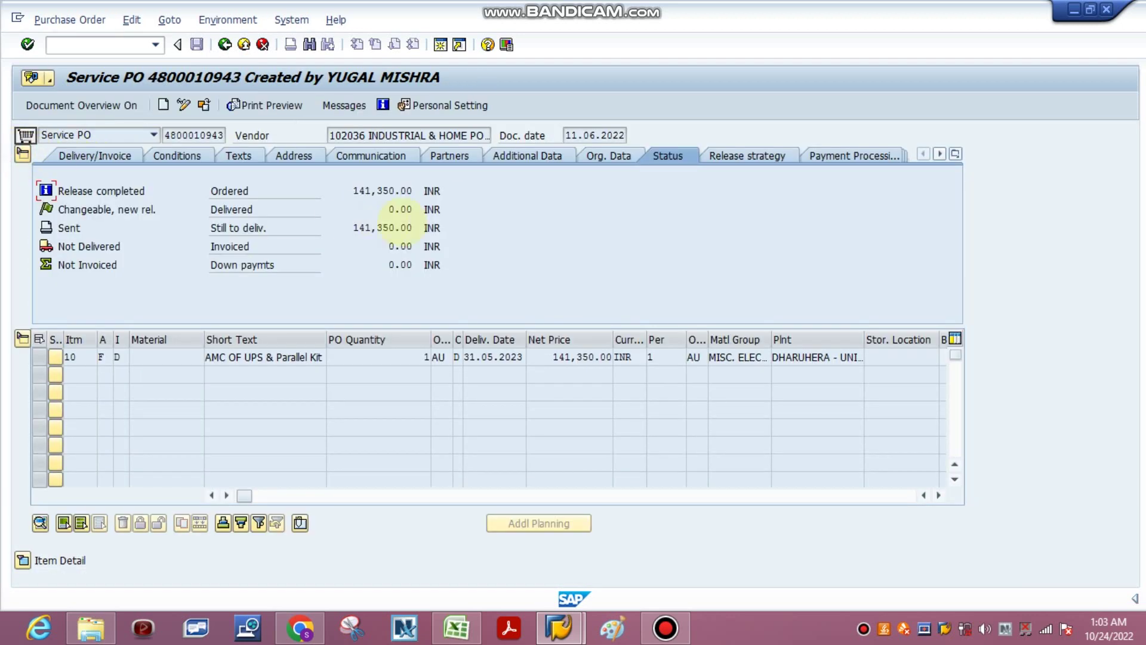
pyautogui.doubleClick(361, 191)
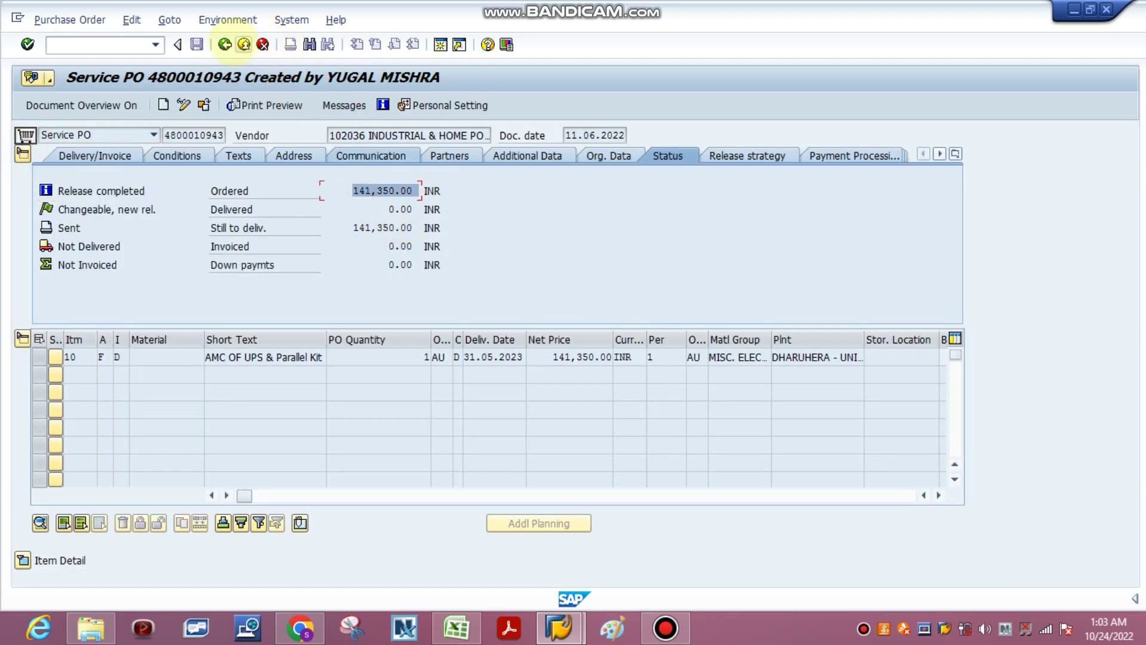
pyautogui.click(226, 44)
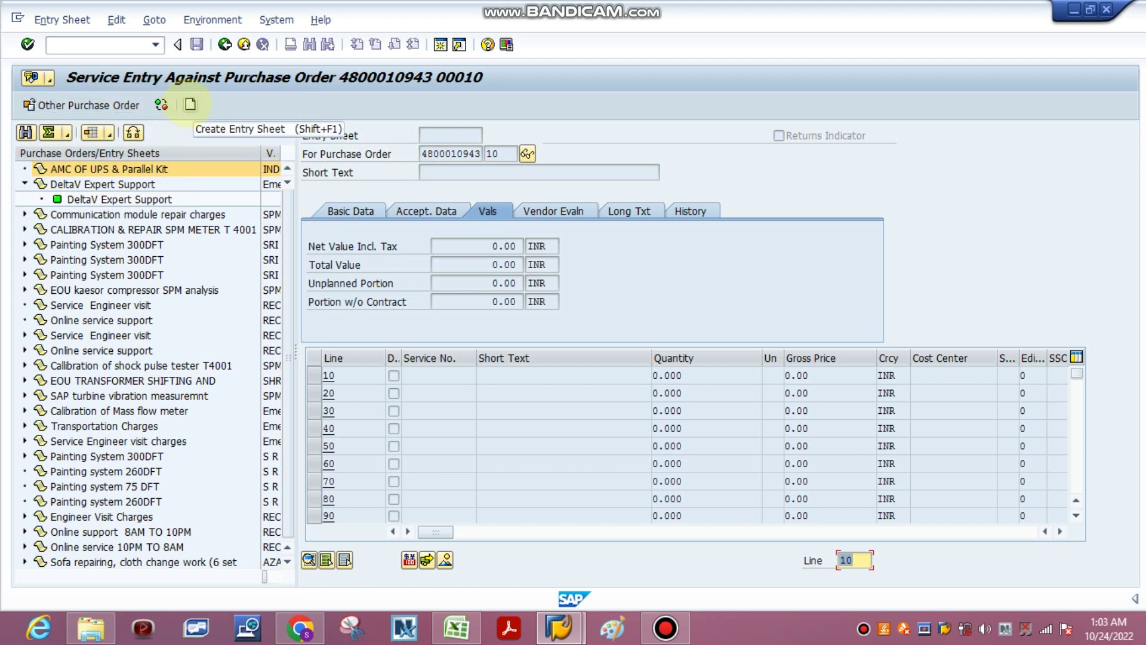
# Create an entry sheet for the purchase order with the short text "AMC of UPS visit in Oct 2022 20th Oct"
pyautogui.click(189, 105)
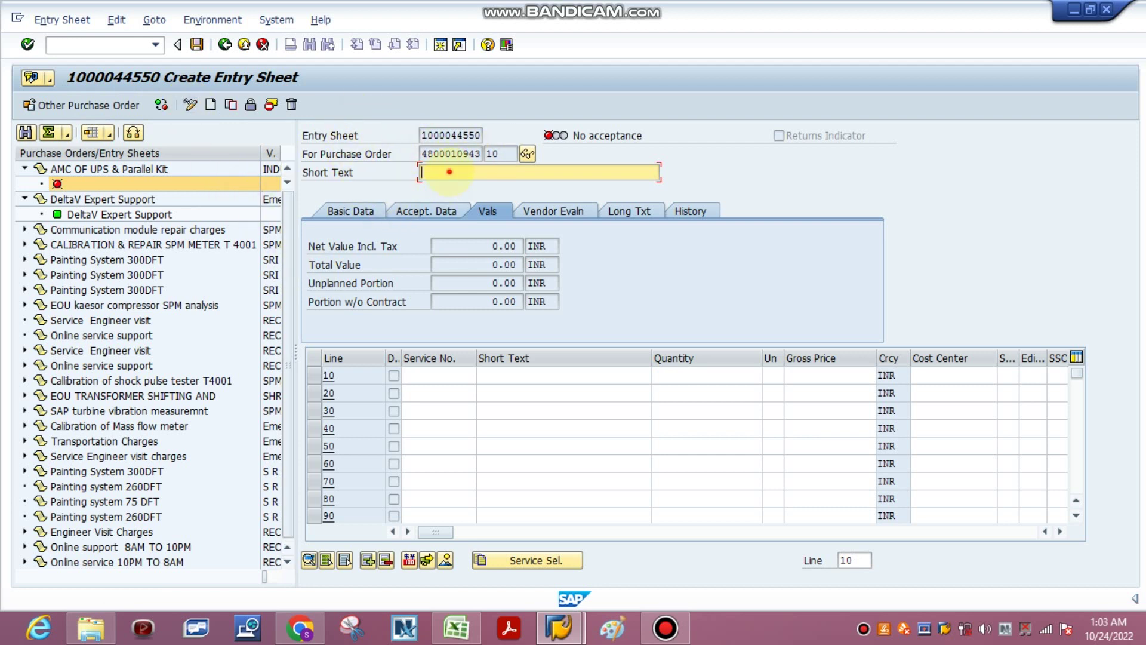
pyautogui.write('amc OF')
pyautogui.press('BackSpace')
pyautogui.press('BackSpace')
pyautogui.press('BackSpace')
pyautogui.press('BackSpace')
pyautogui.press('BackSpace')
pyautogui.press('BackSpace')
pyautogui.write('AMC of UPS visit in Oct 2022')
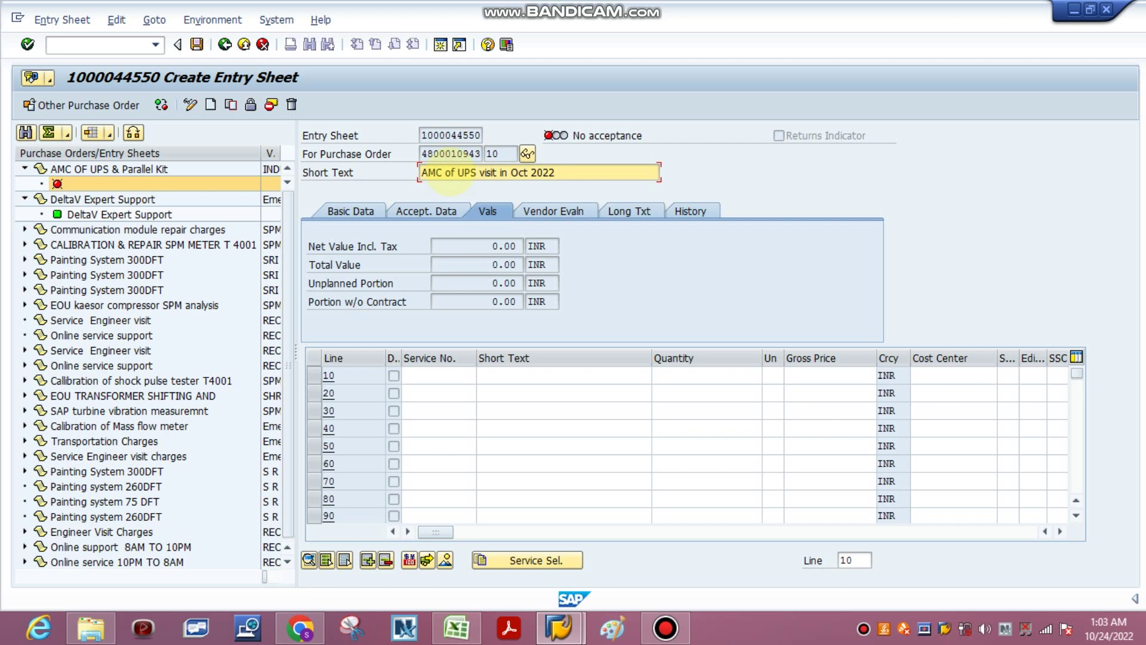
pyautogui.write(' 20th Oct')
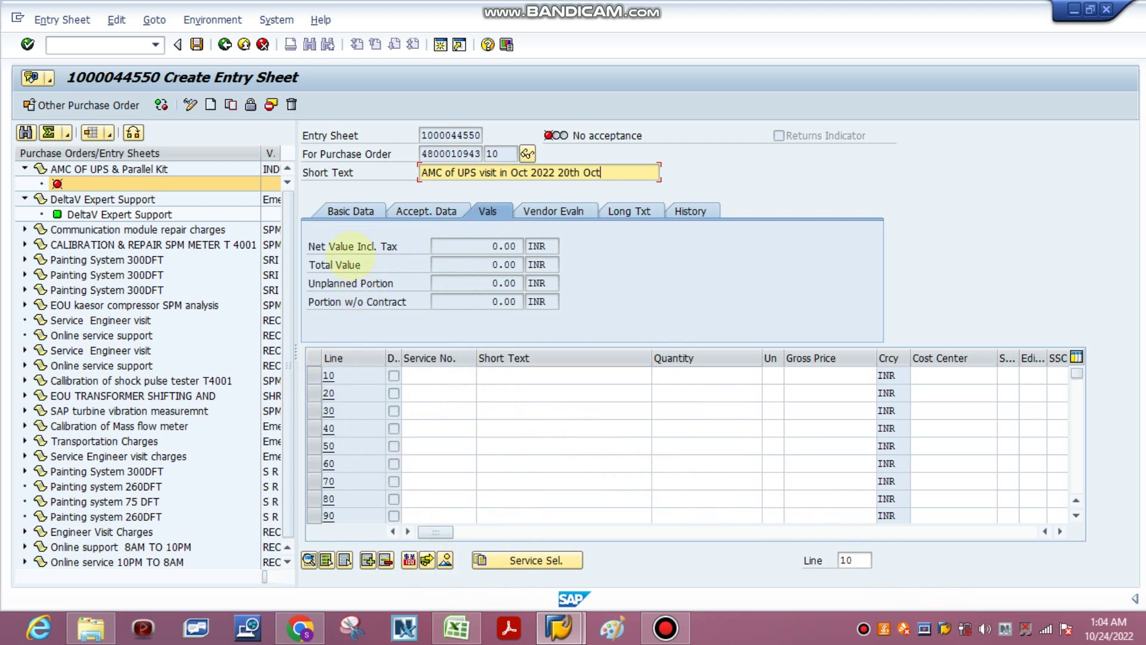
# Review the entry sheet's acceptance data, values, vendor evaluation, long text and history, ending on its basic data
pyautogui.click(351, 211)
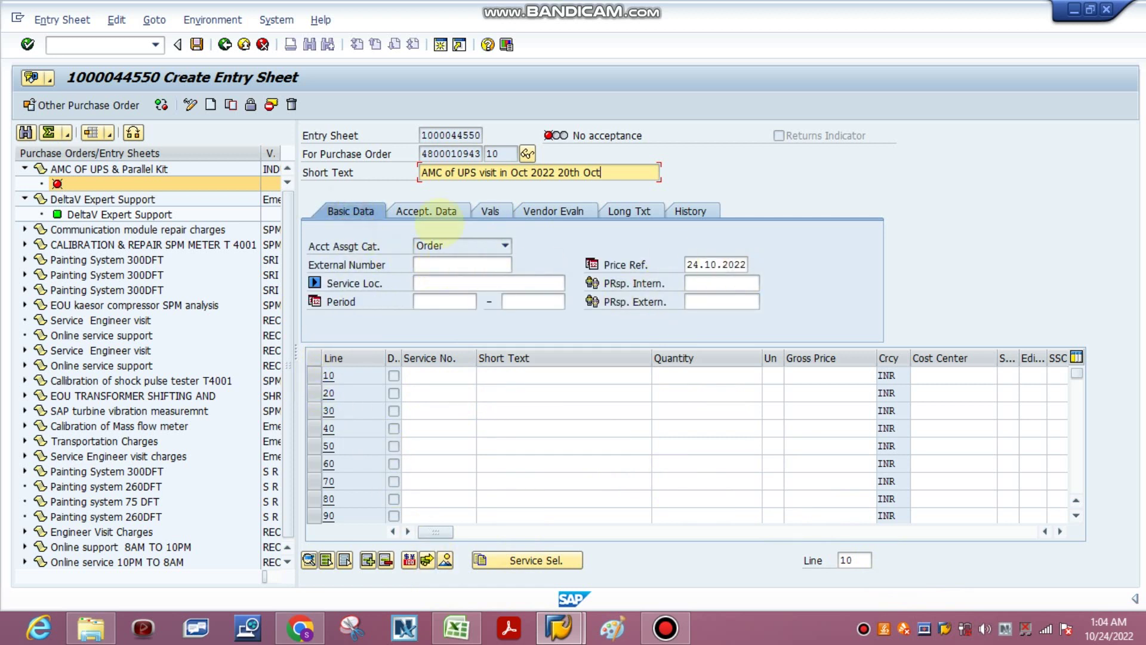
pyautogui.click(426, 211)
pyautogui.click(488, 212)
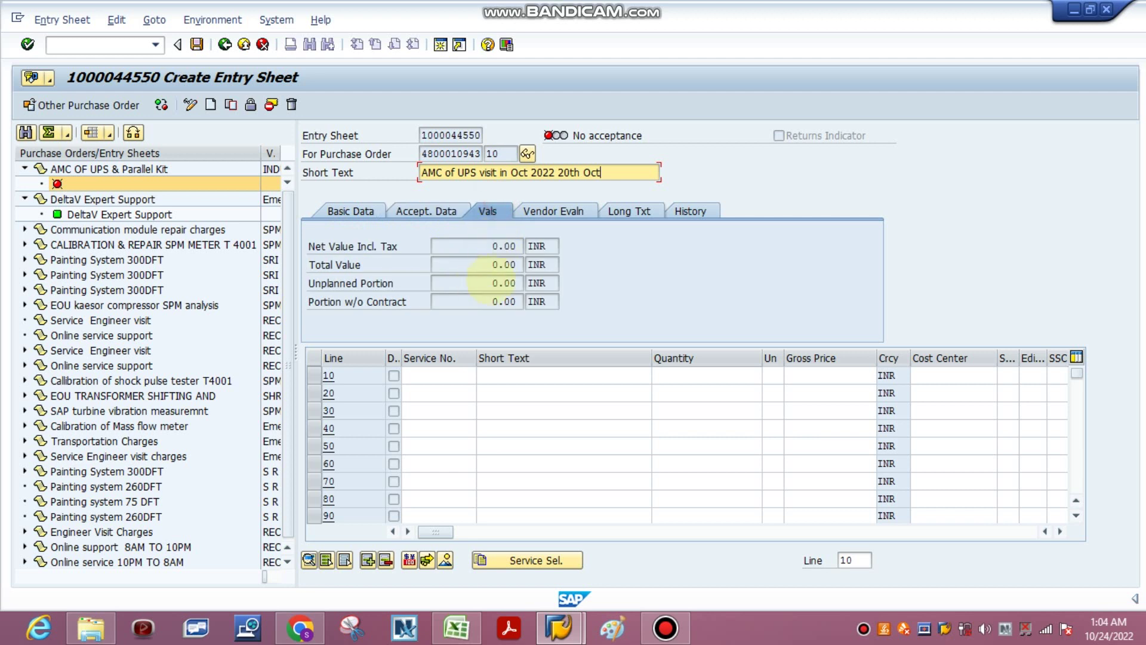
pyautogui.click(545, 211)
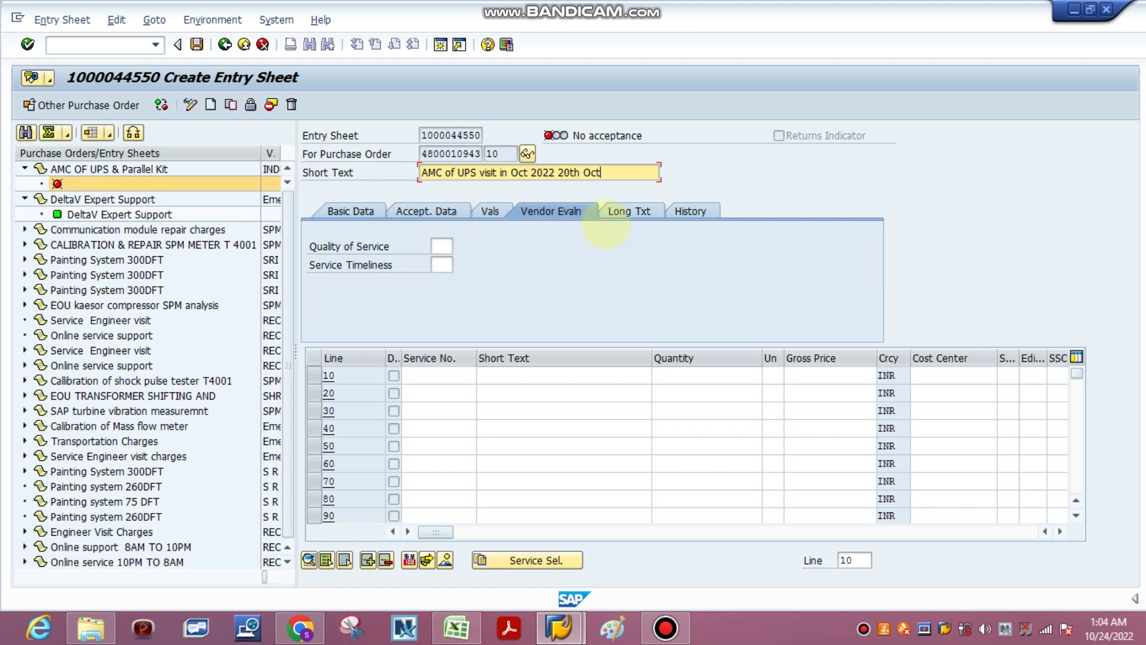
pyautogui.click(629, 211)
pyautogui.click(687, 211)
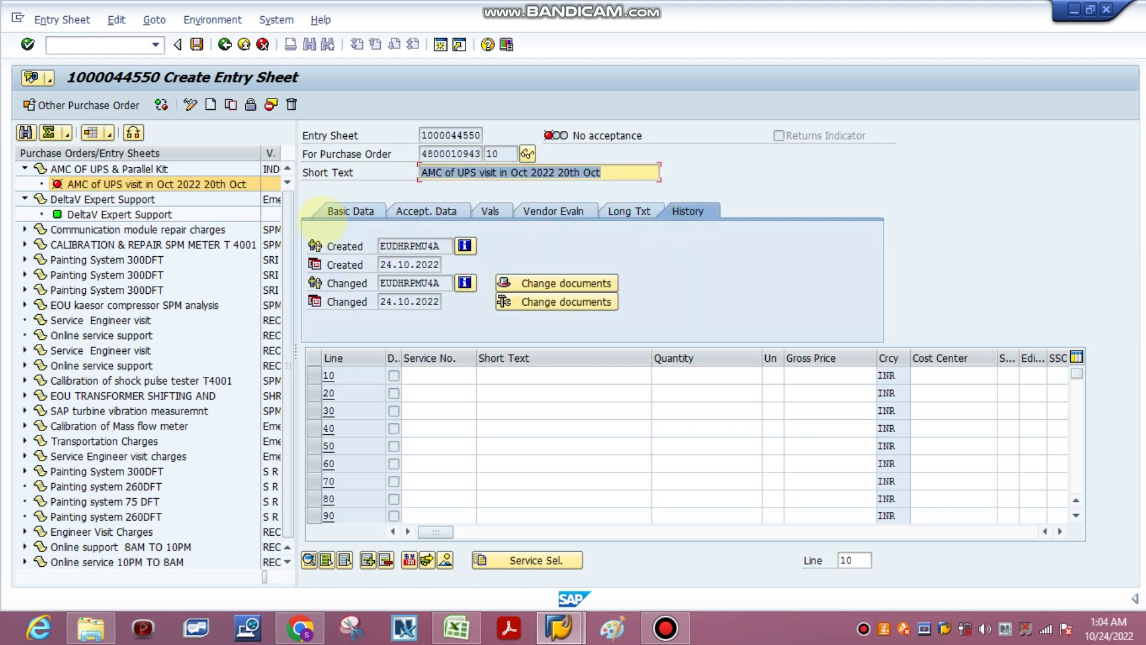
pyautogui.click(337, 212)
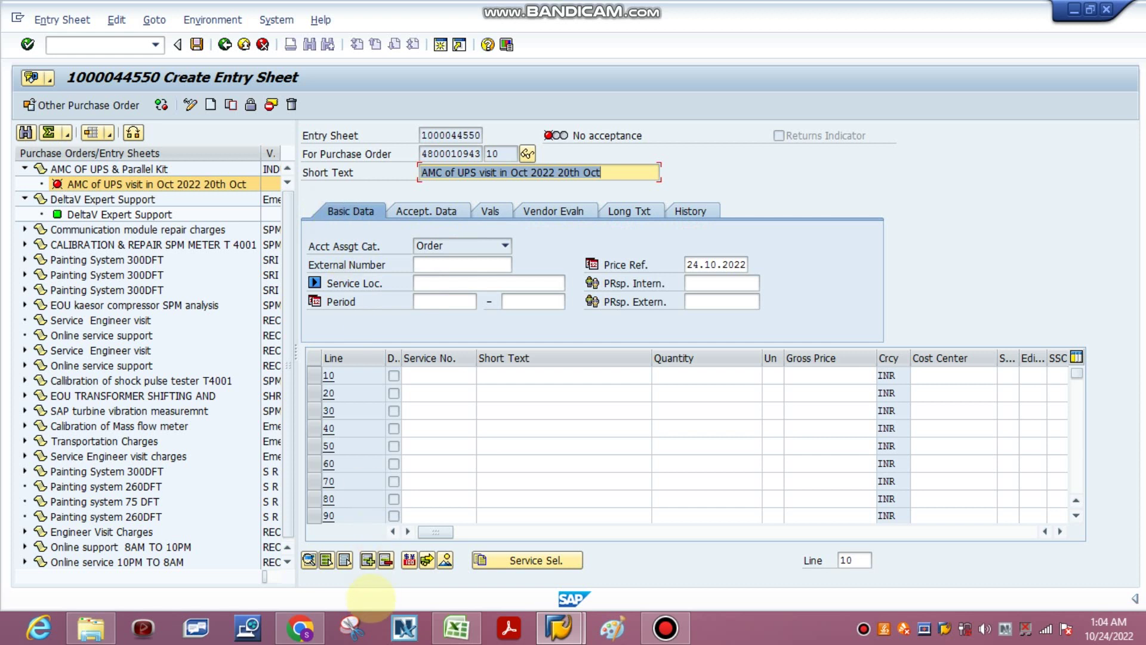
# Copy the service "AMC OF 5 & 6KVA UPS With Paralle Kit" from the purchase order into line 10 of the entry sheet
pyautogui.click(322, 375)
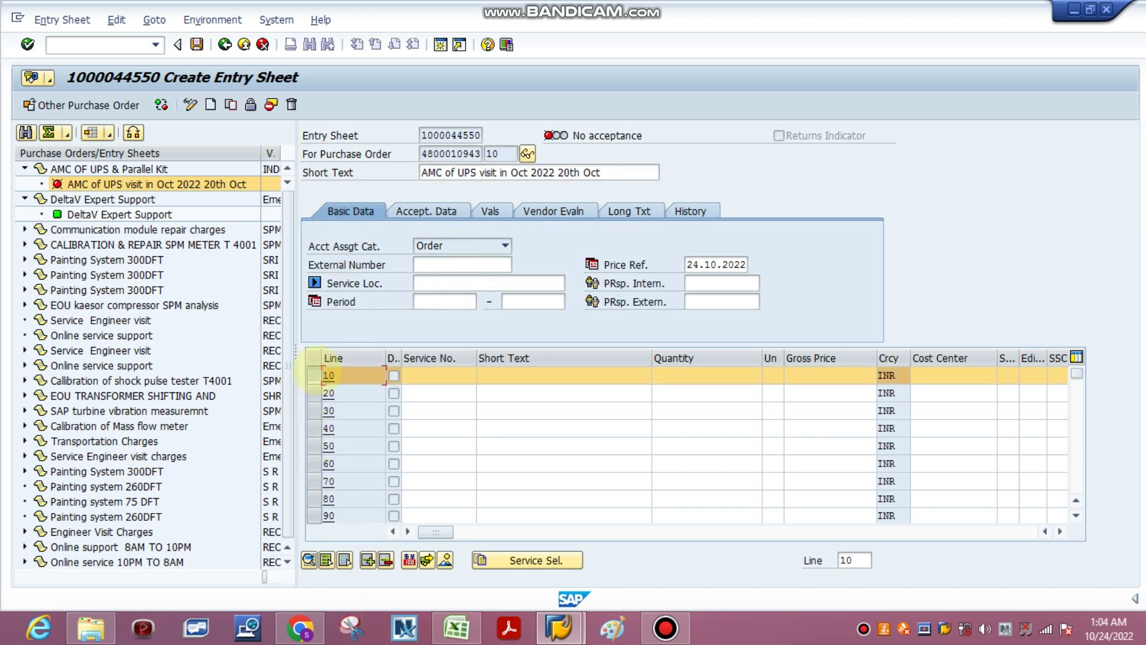
pyautogui.click(520, 560)
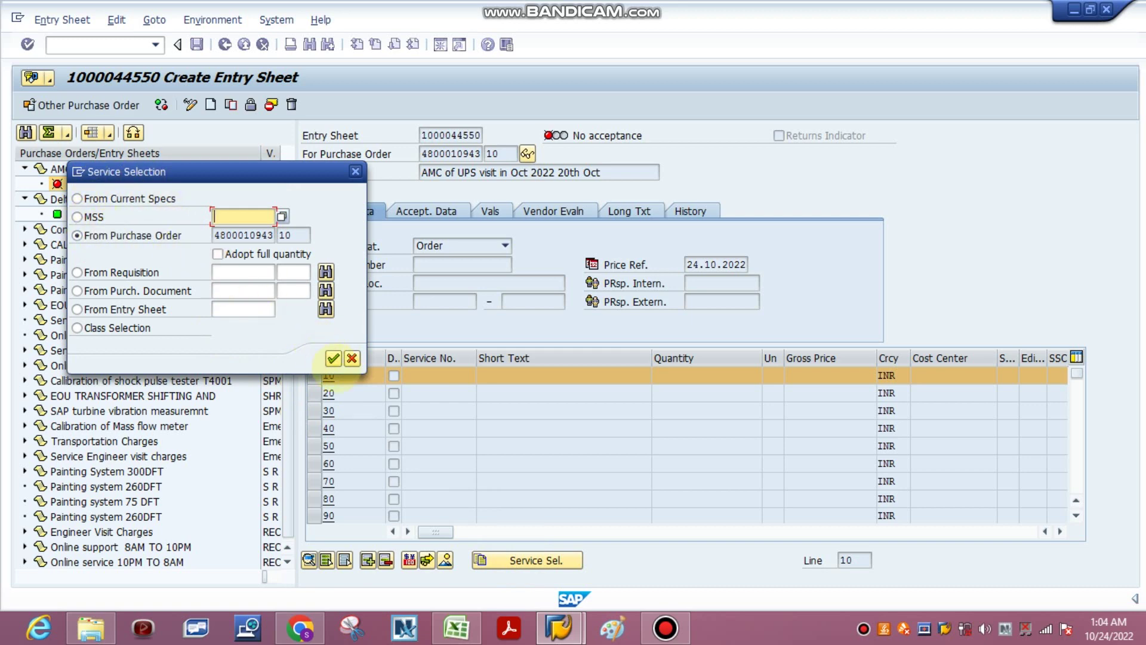
pyautogui.click(333, 359)
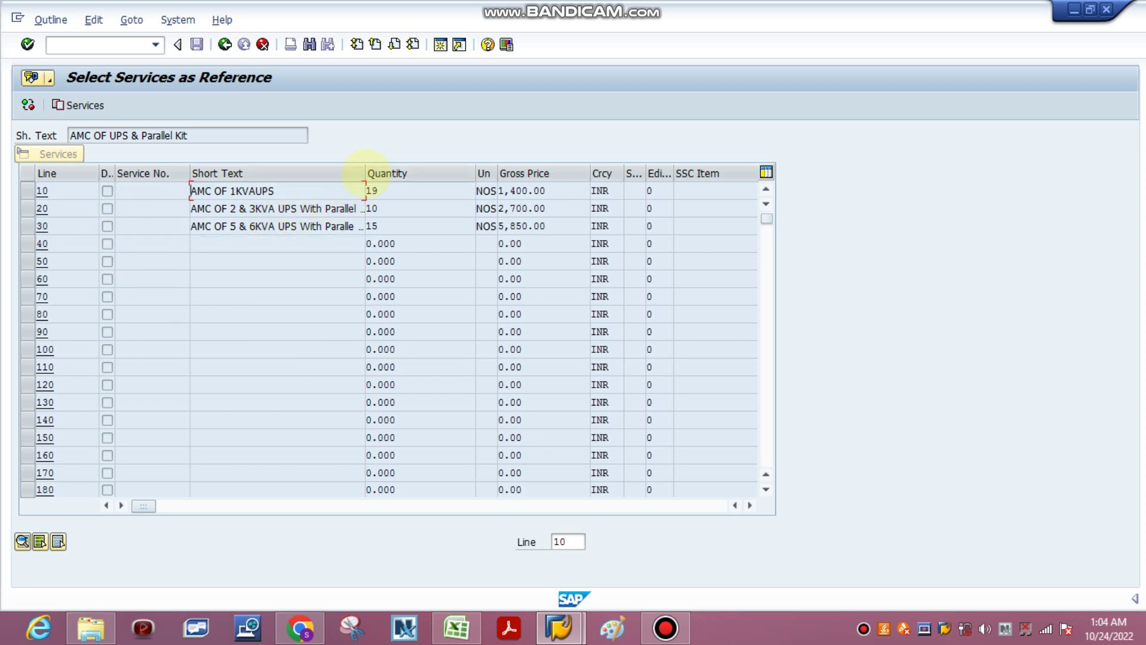
pyautogui.moveTo(365, 173); pyautogui.dragTo(394, 172)
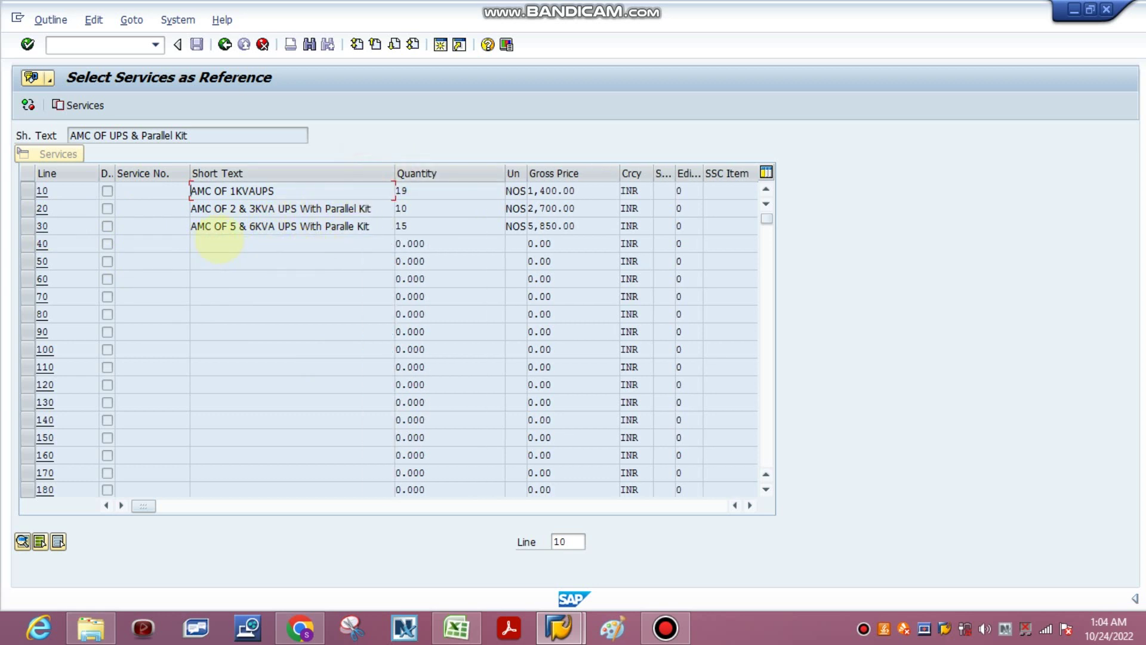
pyautogui.click(27, 225)
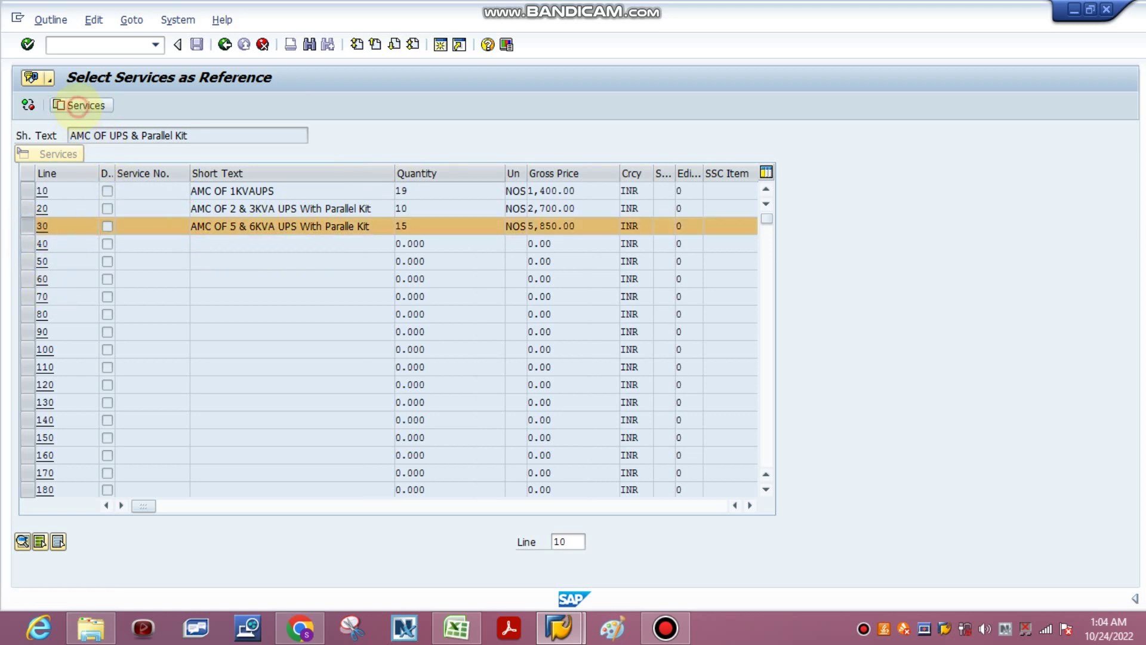
pyautogui.click(80, 106)
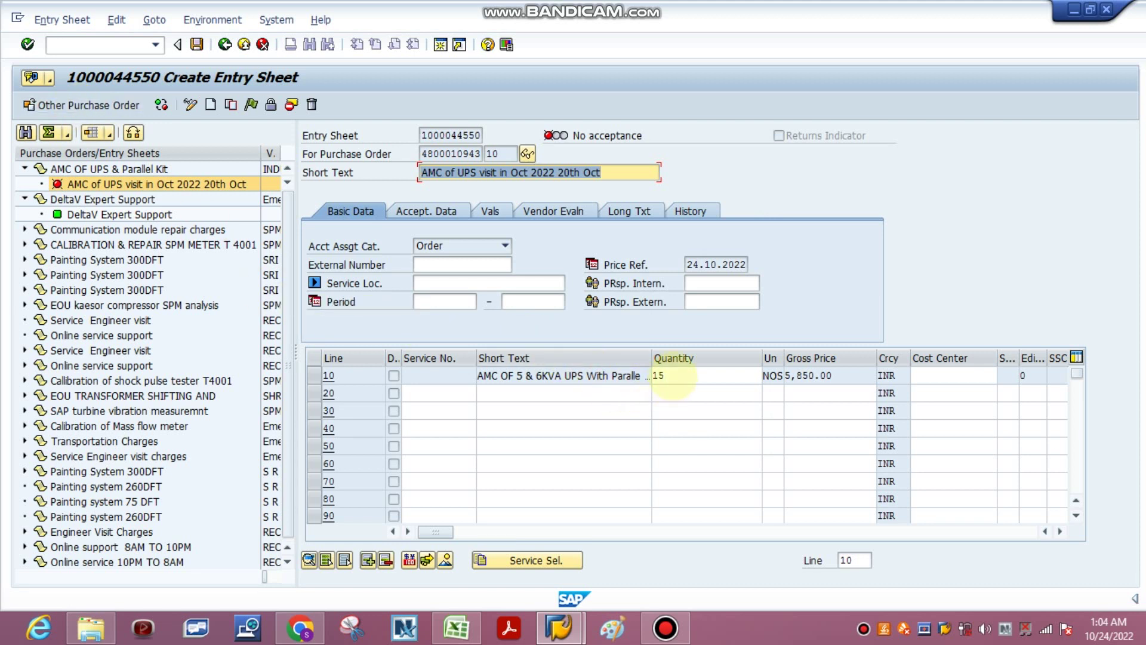
# Set the quantity of the 5 & 6KVA UPS service line to 10 and check the entry sheet's net value
pyautogui.moveTo(673, 377); pyautogui.dragTo(633, 375)
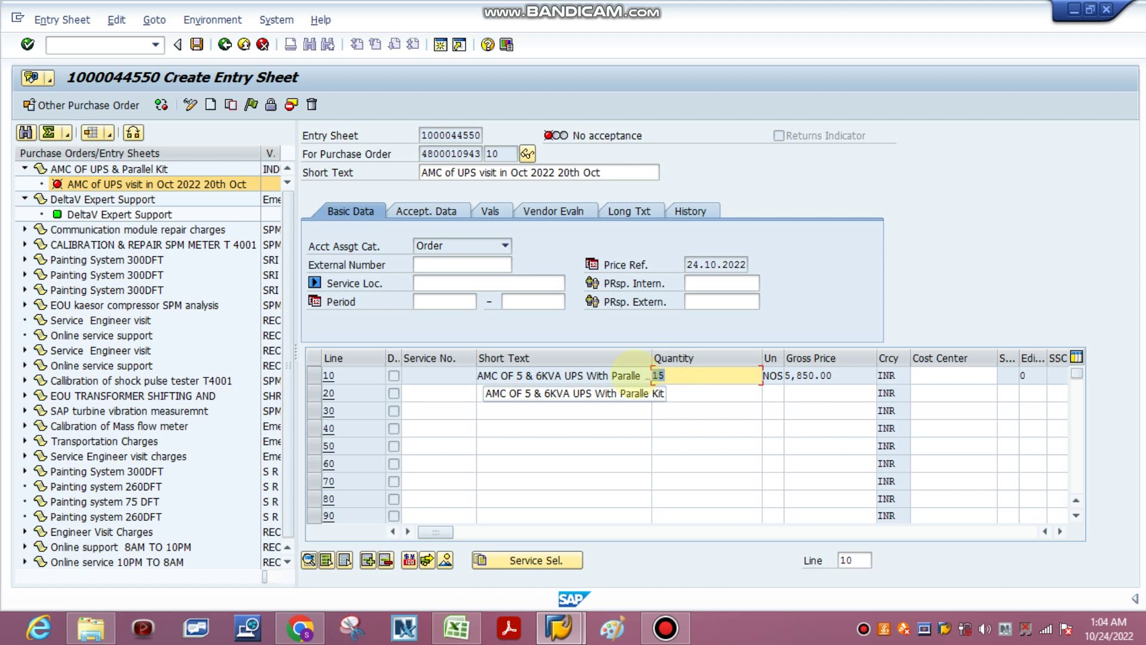
pyautogui.write('10')
pyautogui.press('Return')
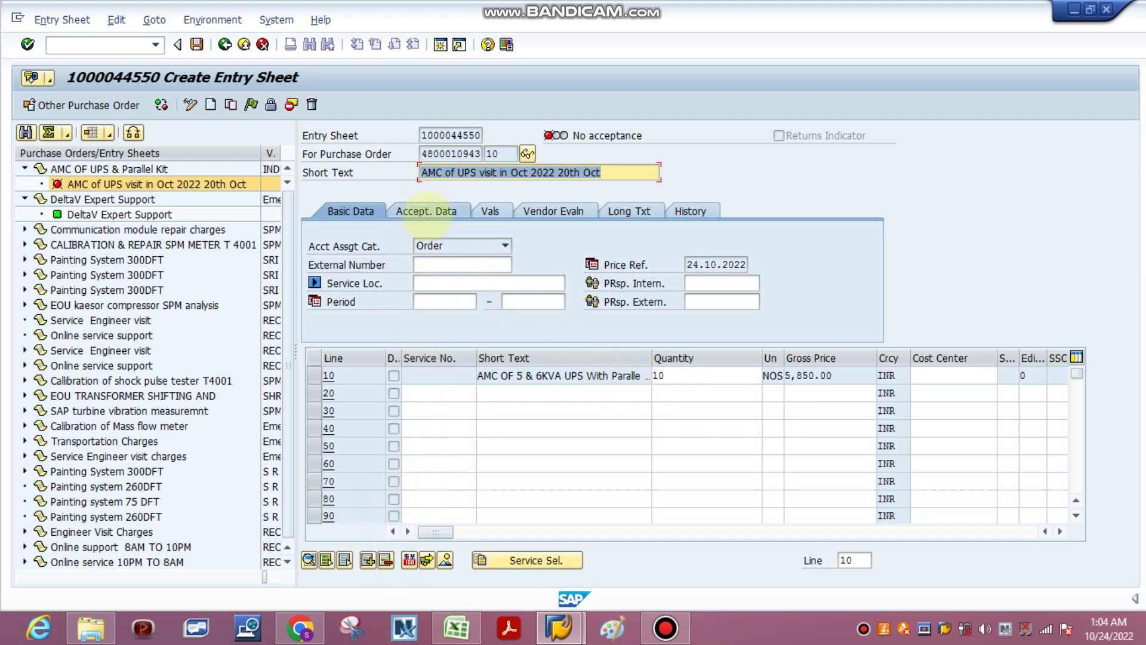
pyautogui.click(426, 212)
pyautogui.click(493, 213)
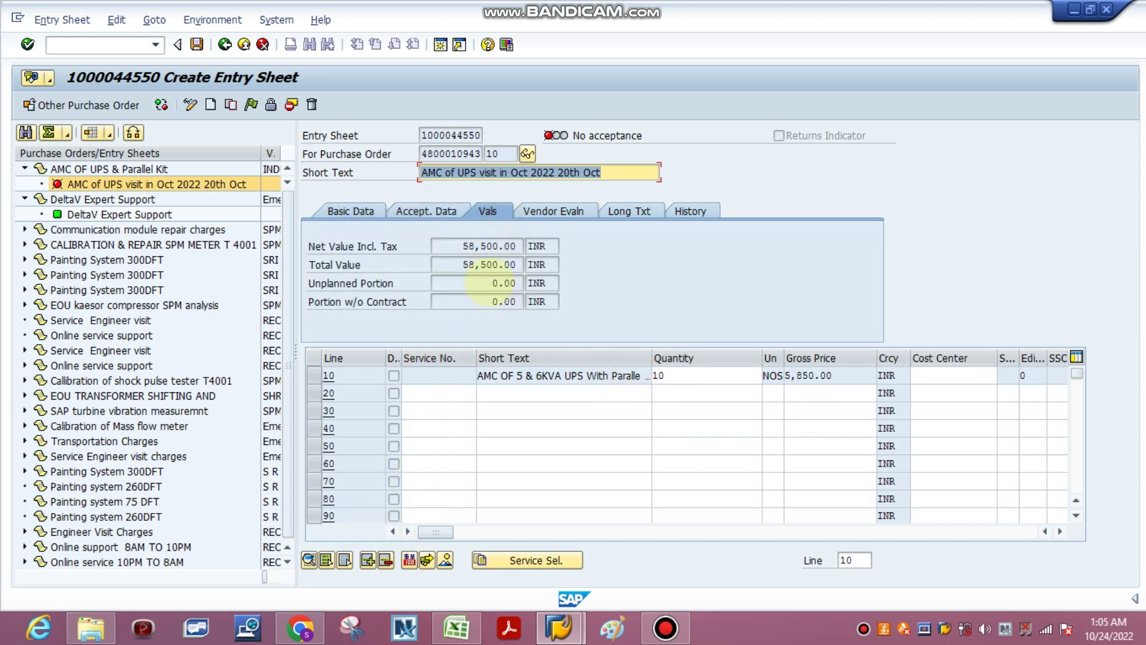
pyautogui.doubleClick(490, 246)
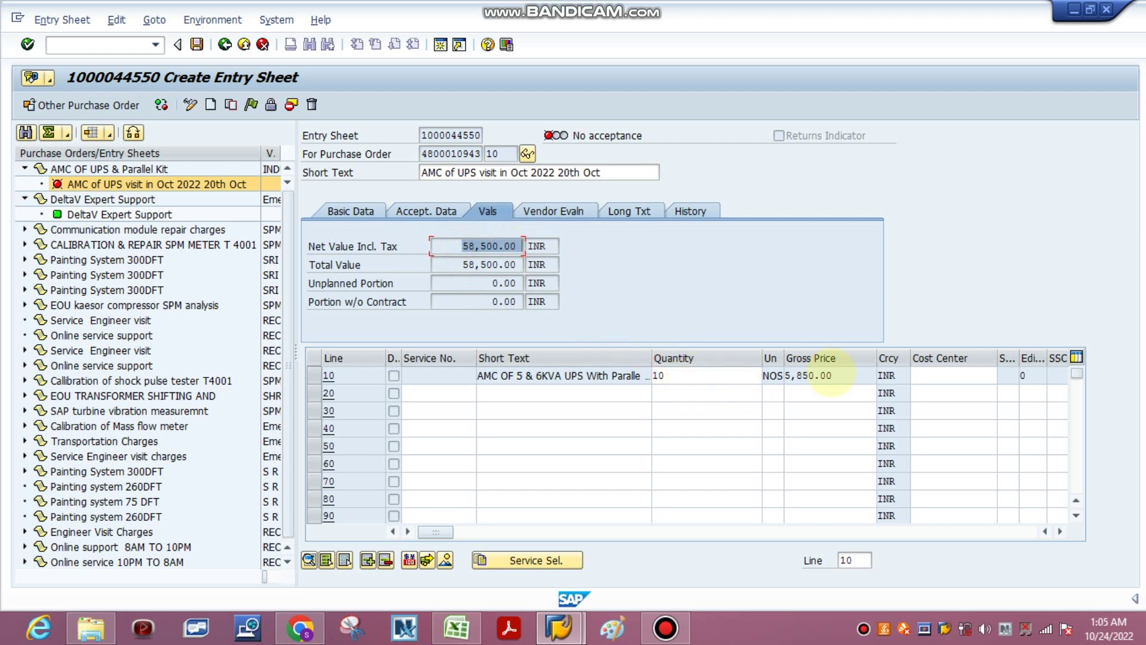
# Set the quantity of the 5 & 6KVA UPS service line to 15
pyautogui.doubleClick(663, 375)
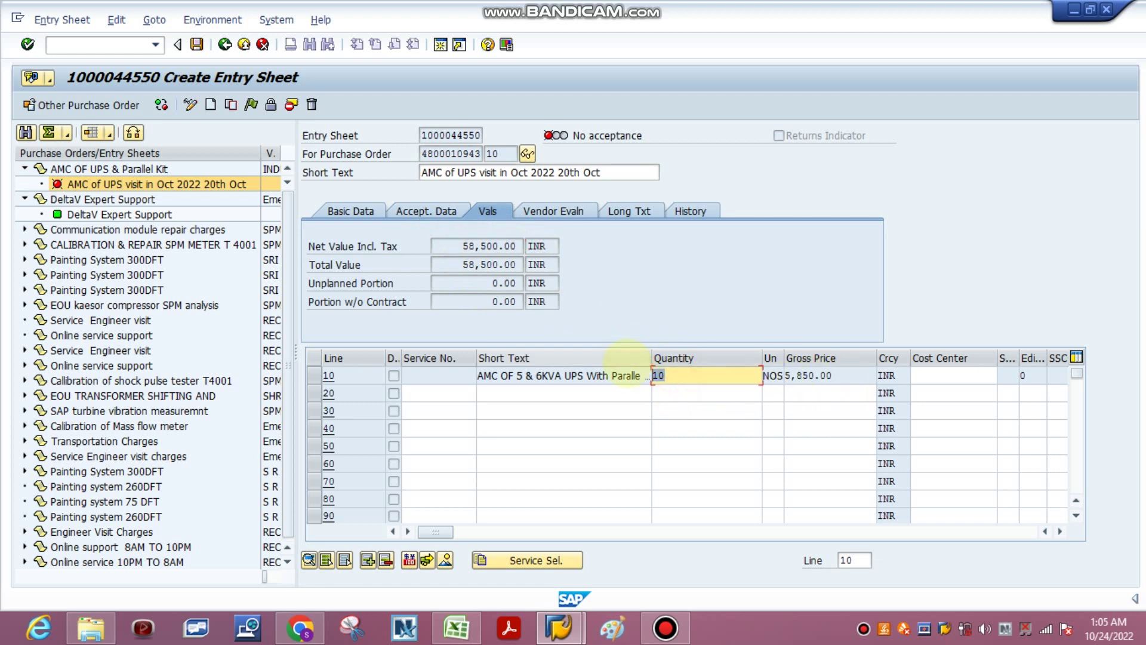
pyautogui.write('15')
pyautogui.press('Return')
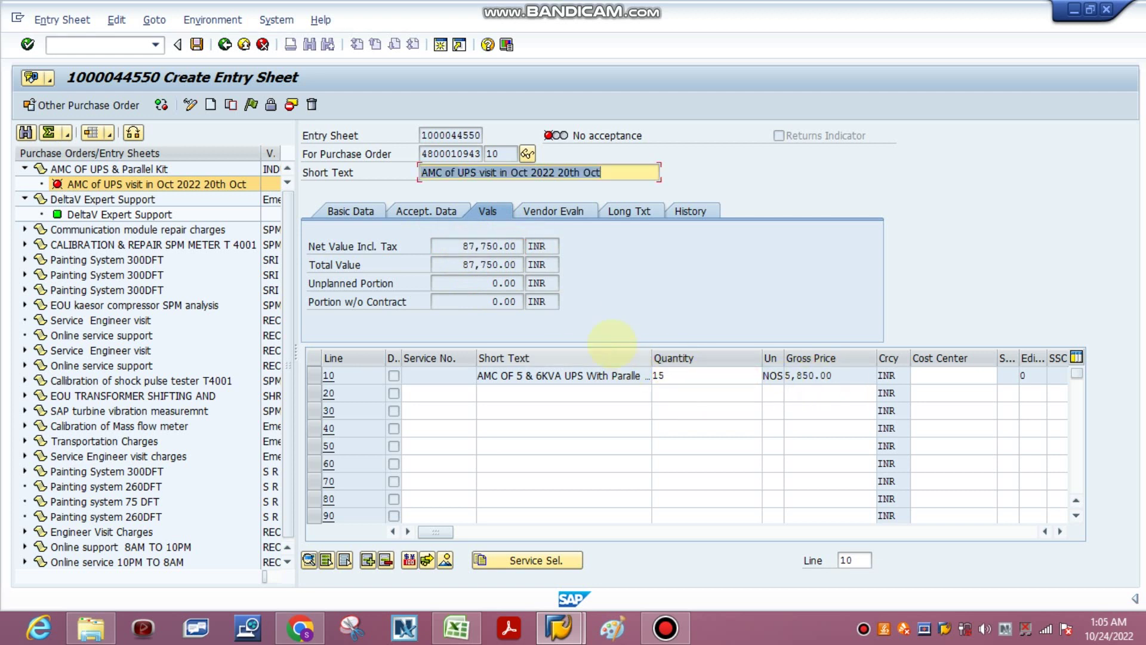
# Set the quantity of the 5 & 6KVA UPS service line to 10
pyautogui.doubleClick(692, 376)
pyautogui.write('1')
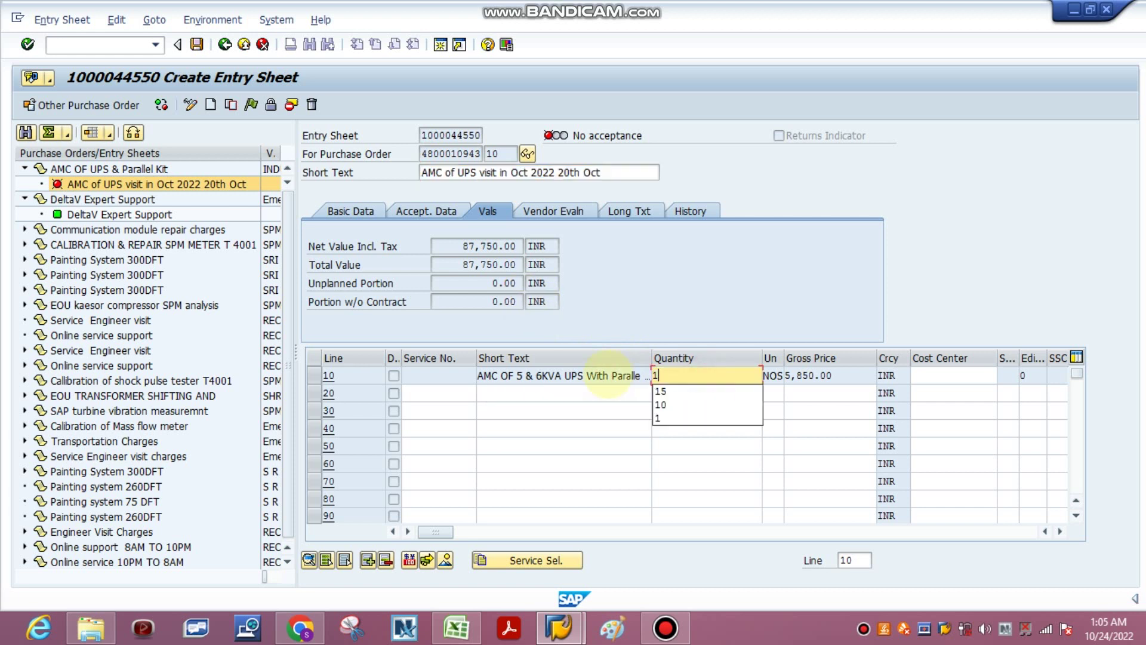
pyautogui.write('0')
pyautogui.press('Return')
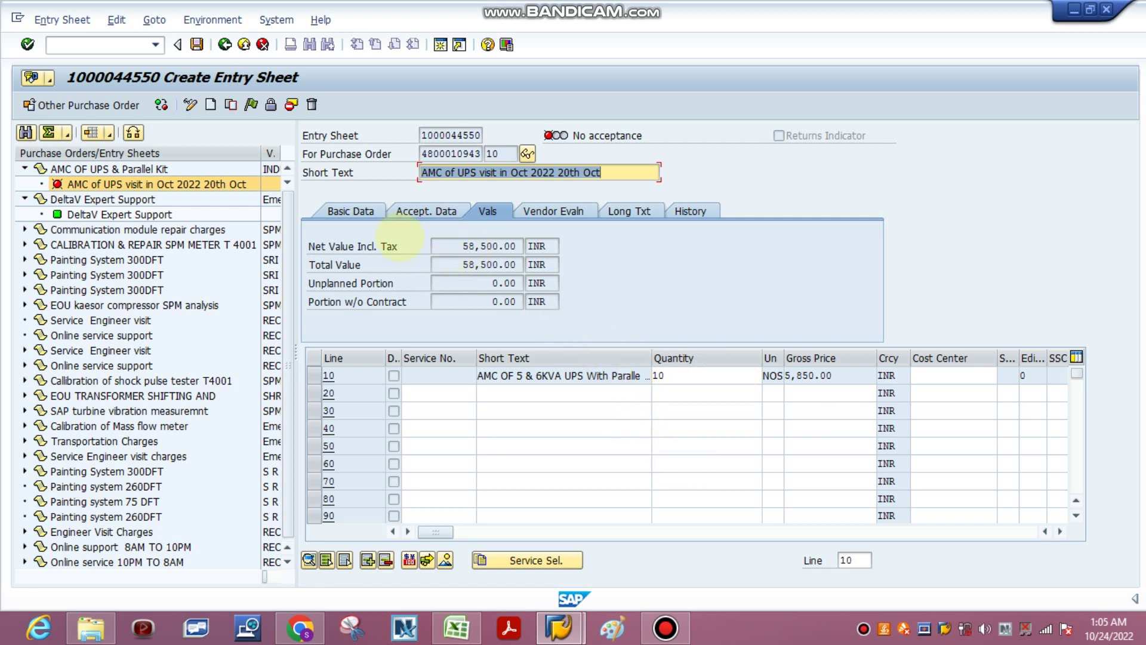
# Enter 100 for both Quality of Service and Service Timeliness in the entry sheet's vendor evaluation
pyautogui.click(348, 211)
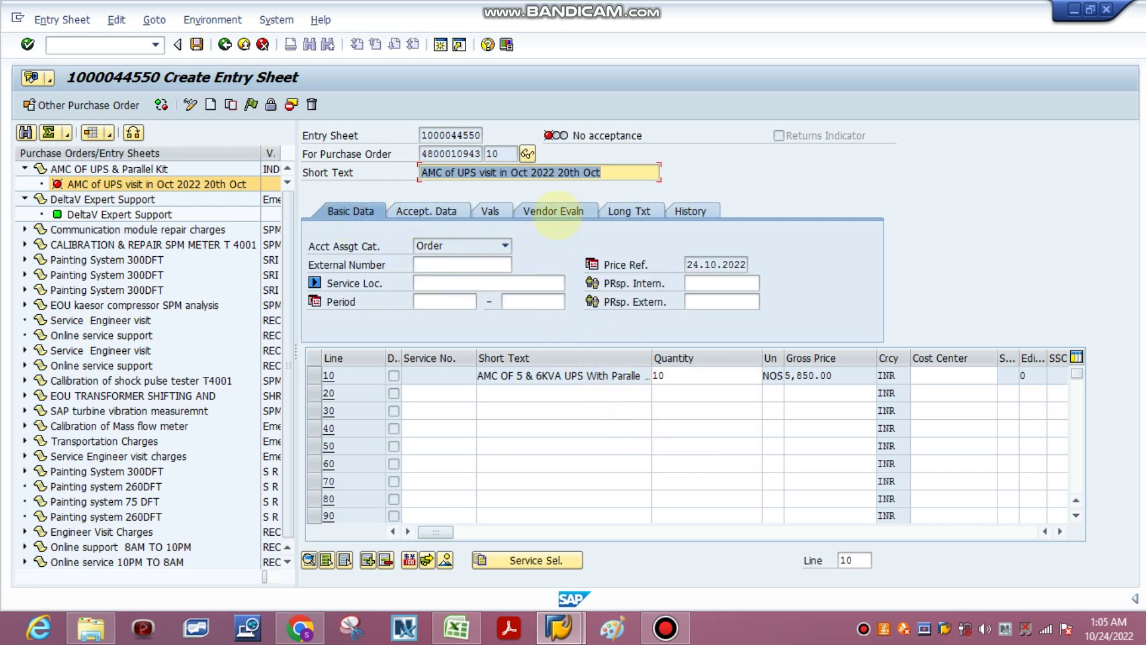
pyautogui.click(550, 211)
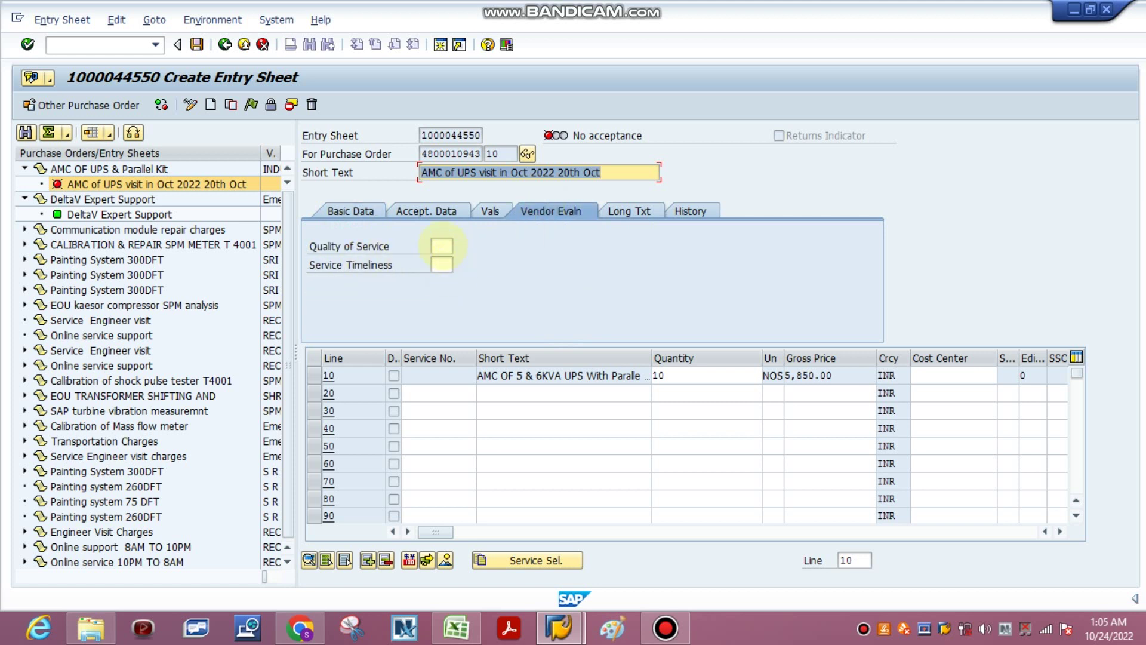
pyautogui.click(442, 245)
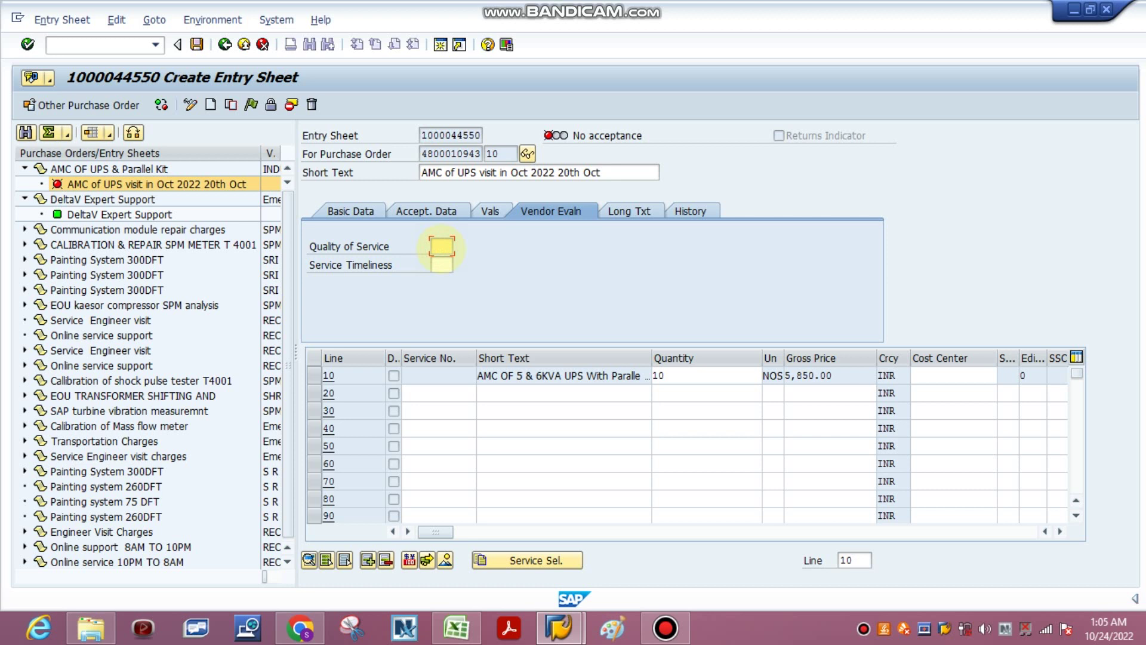
pyautogui.write('100')
pyautogui.click(441, 264)
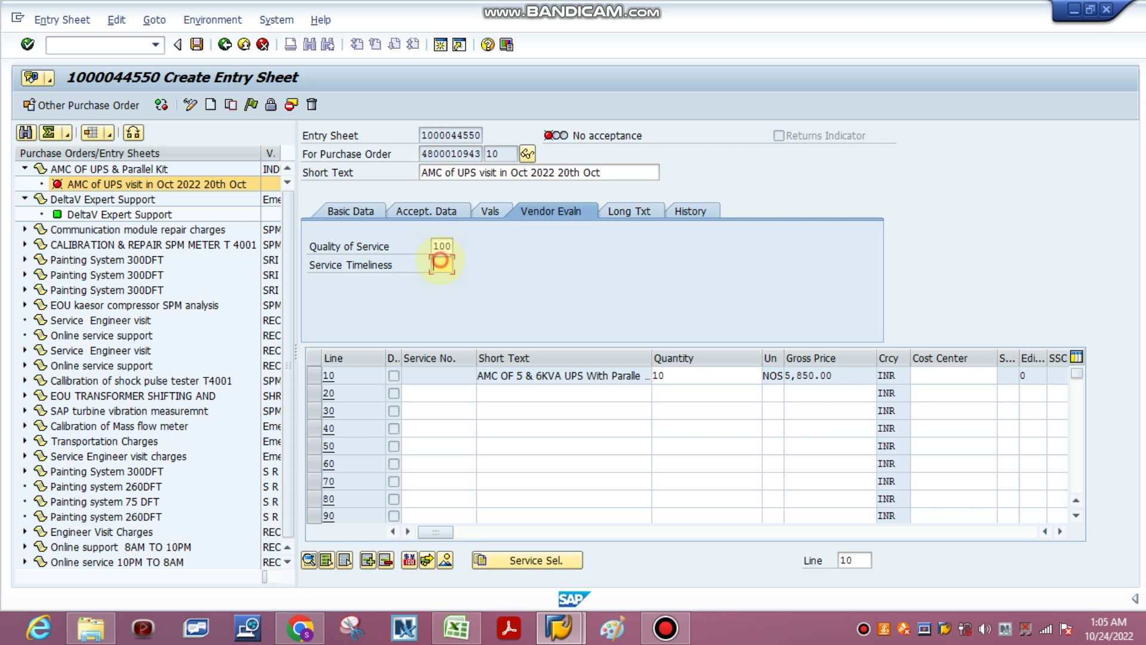
pyautogui.write('100')
pyautogui.click(428, 242)
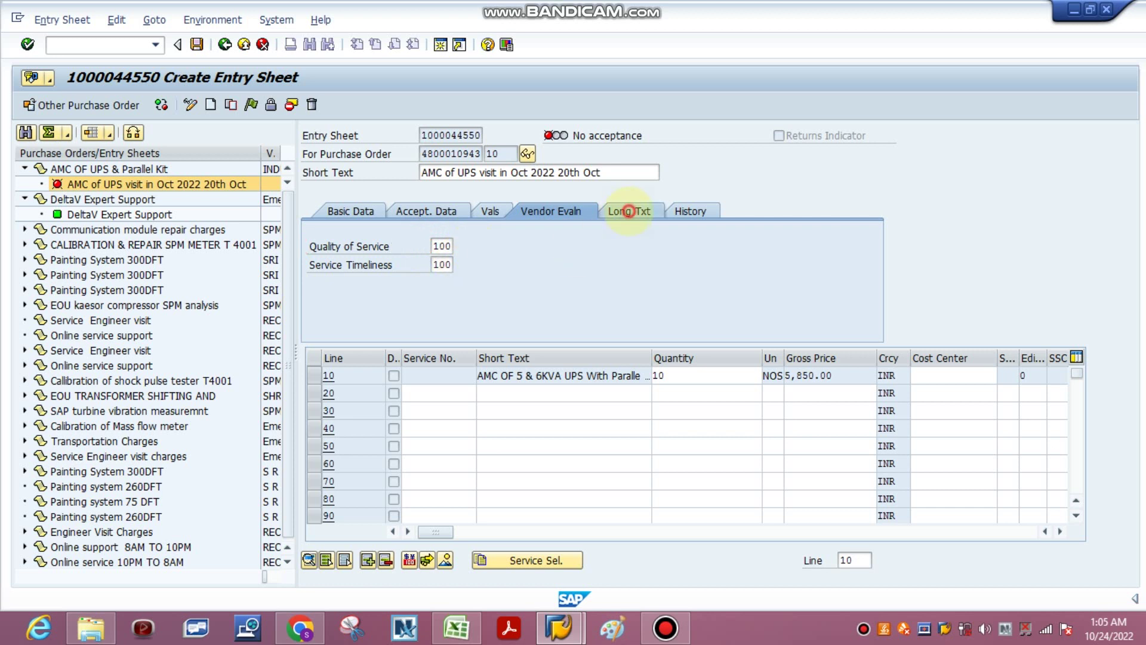
# Enter the entry sheet's long text "Servicing done of 5KVA & 6KVA UPS as on 20th Oct in my presence"
pyautogui.click(627, 212)
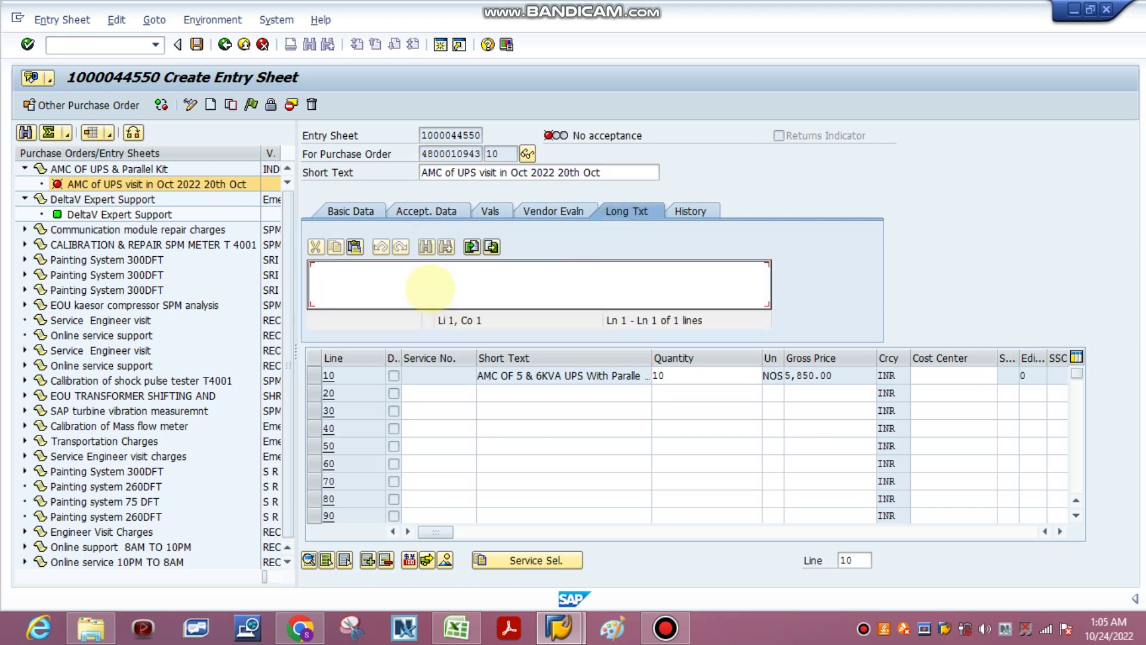
pyautogui.write('Serv')
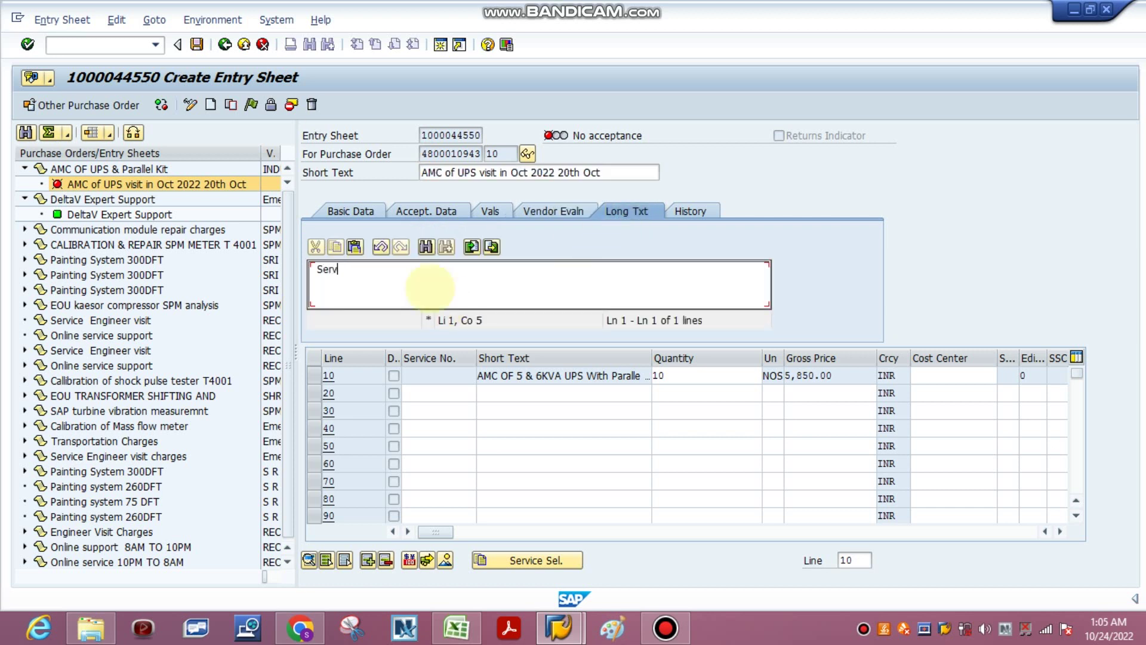
pyautogui.write('icing don')
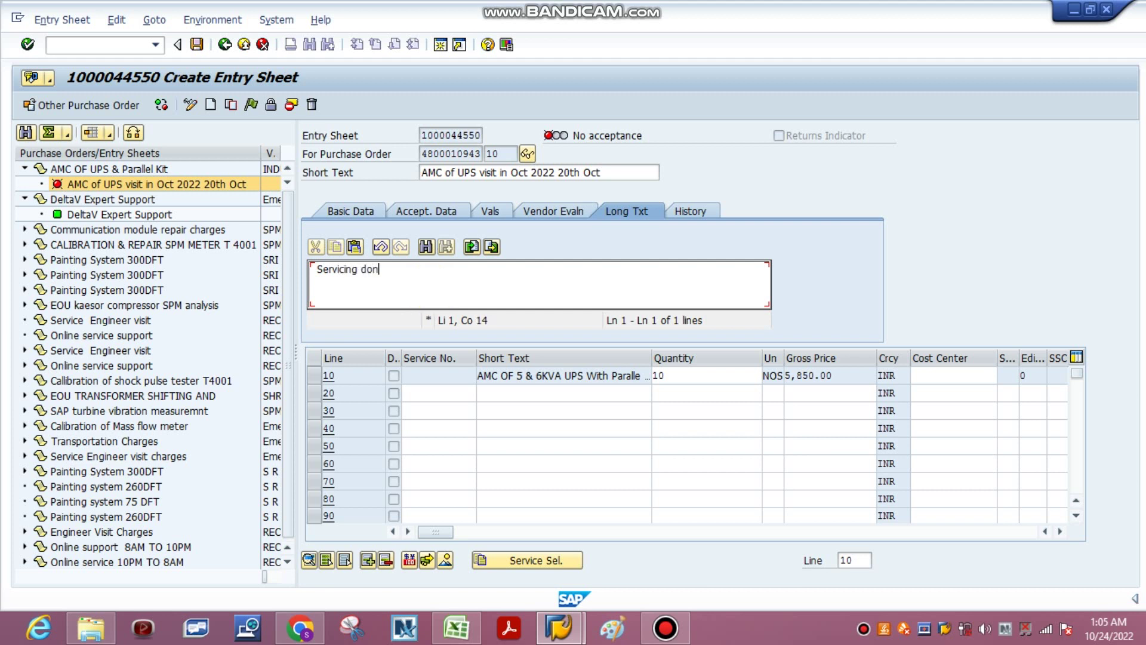
pyautogui.write('e of 5KVA & ')
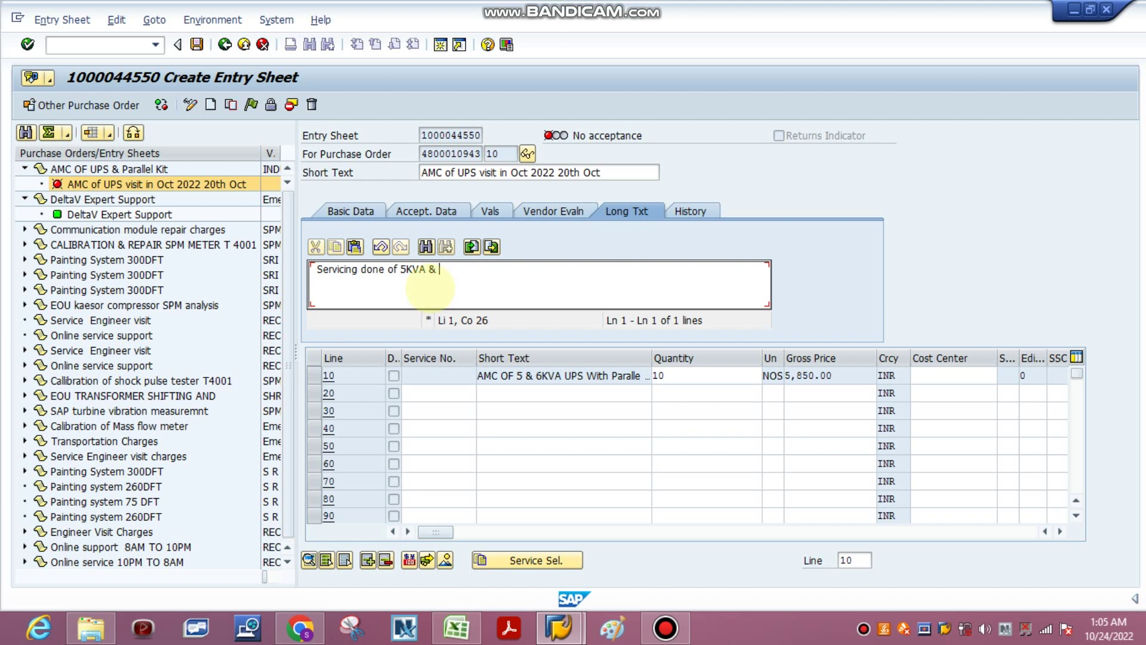
pyautogui.write('6KVA U')
pyautogui.write('PAS aas')
pyautogui.press('BackSpace')
pyautogui.press('BackSpace')
pyautogui.press('BackSpace')
pyautogui.press('BackSpace')
pyautogui.press('BackSpace')
pyautogui.press('BackSpace')
pyautogui.write('S as on 20th ')
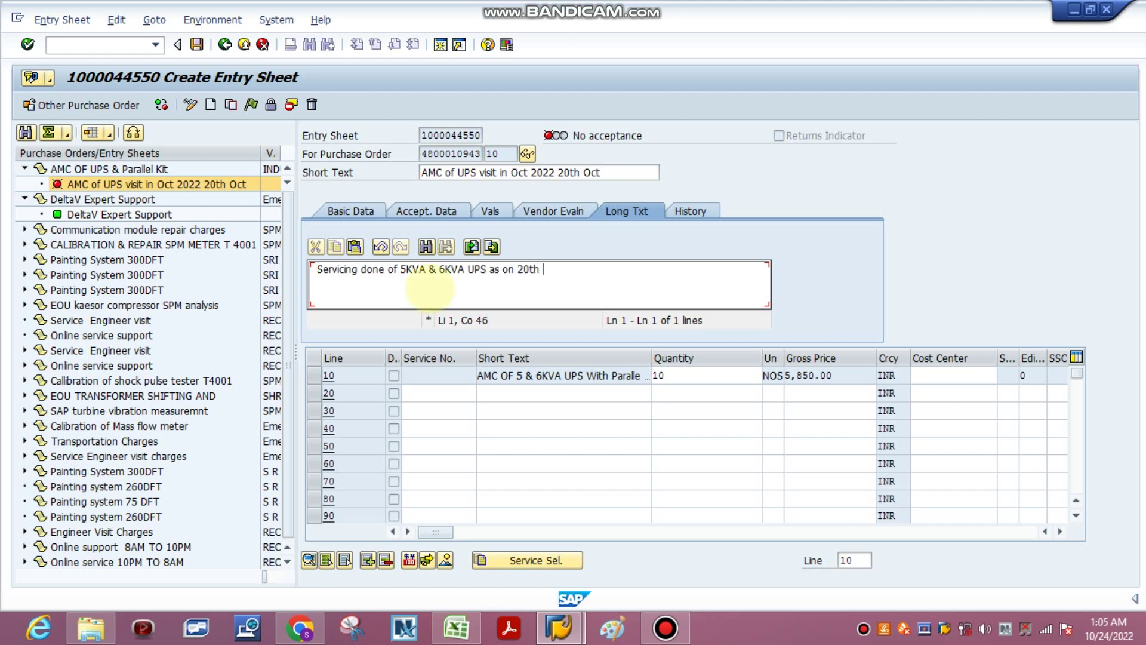
pyautogui.write('Oct in m')
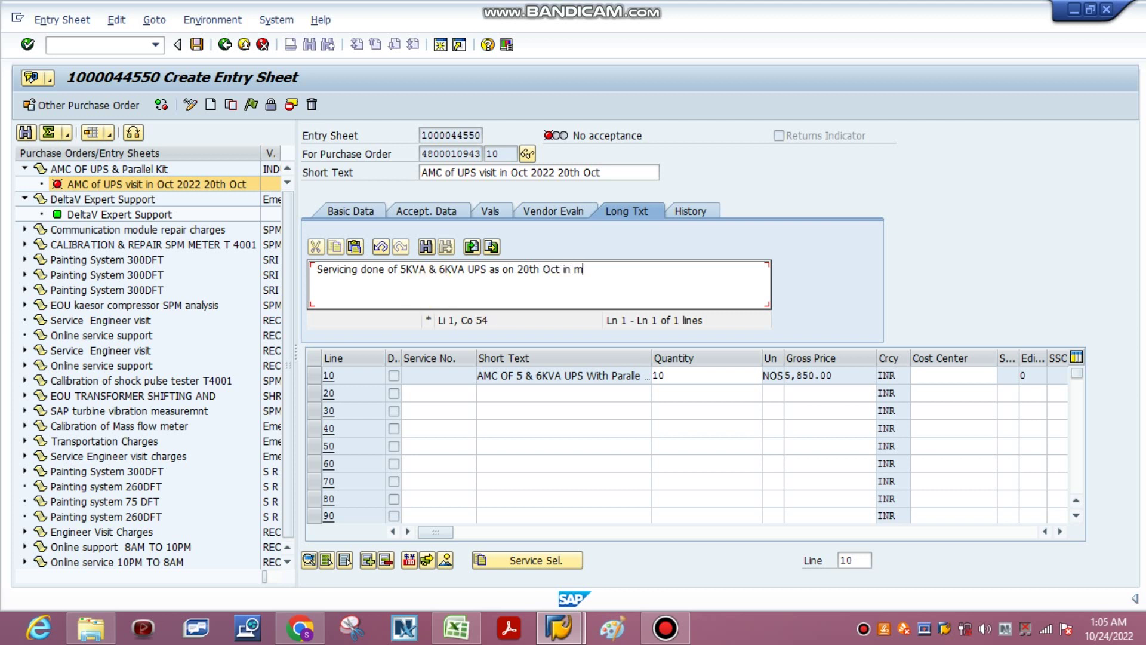
pyautogui.write('y pres')
pyautogui.write('emce')
pyautogui.press('BackSpace')
pyautogui.press('BackSpace')
pyautogui.press('BackSpace')
pyautogui.write('nce')
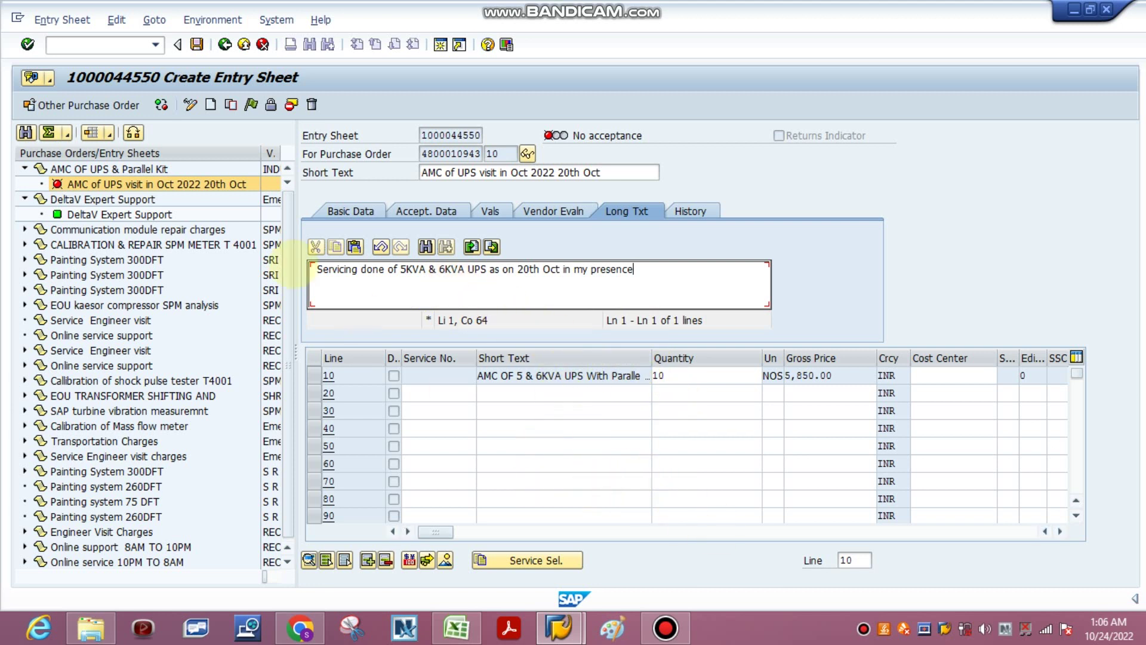
# Accept the service entry sheet and save it without message output
pyautogui.click(251, 105)
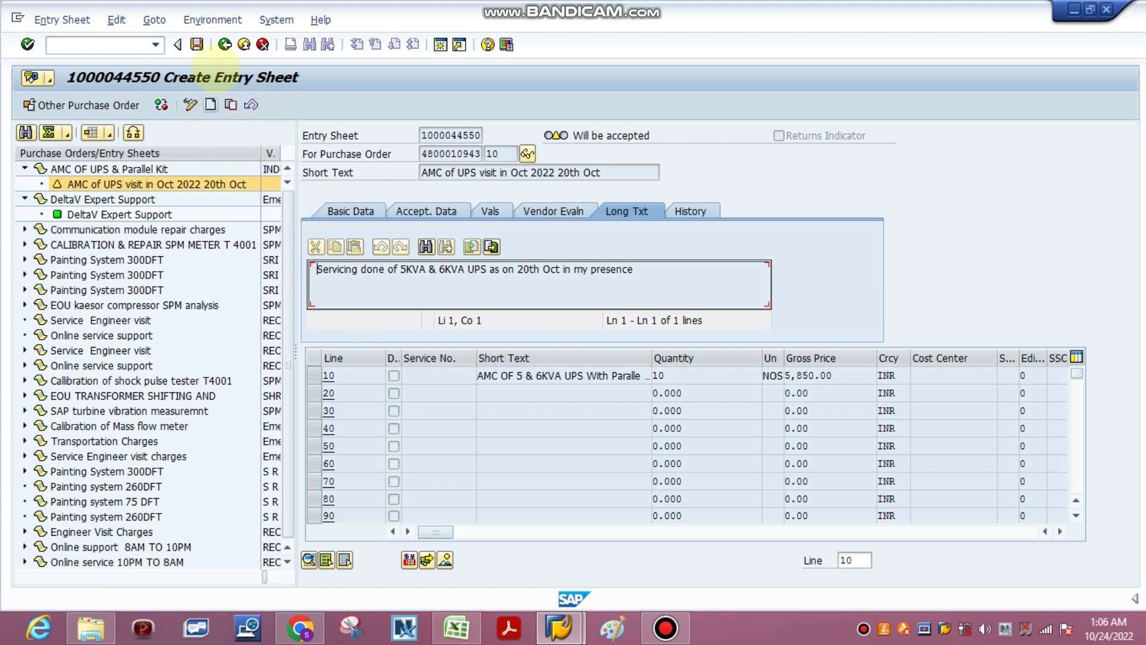
pyautogui.click(197, 44)
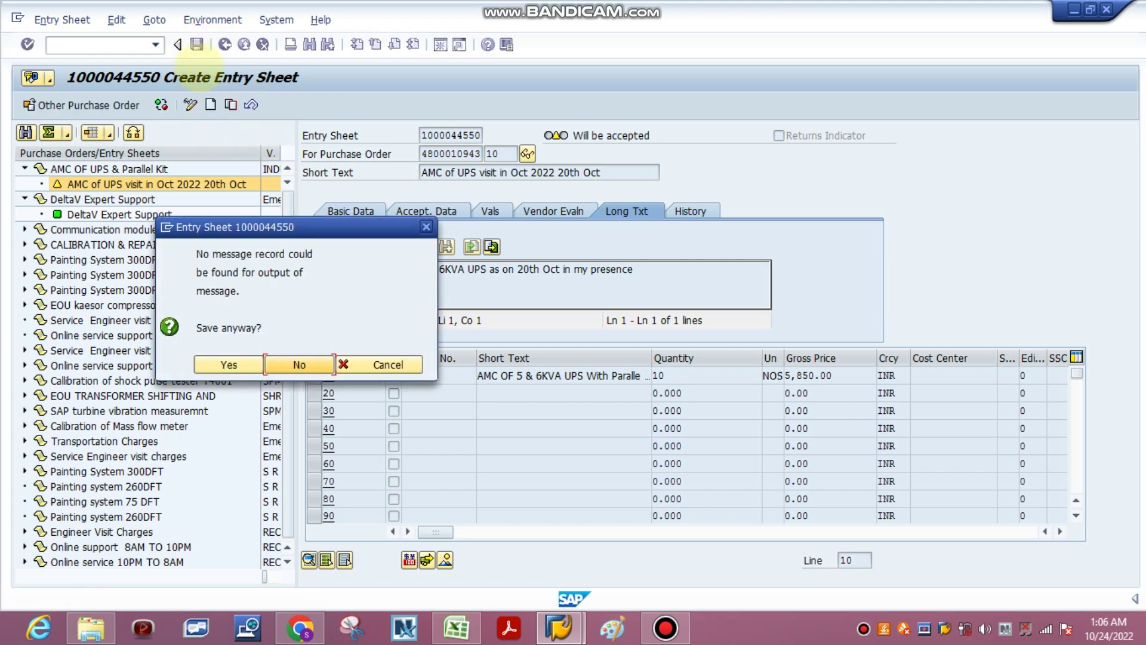
pyautogui.click(242, 364)
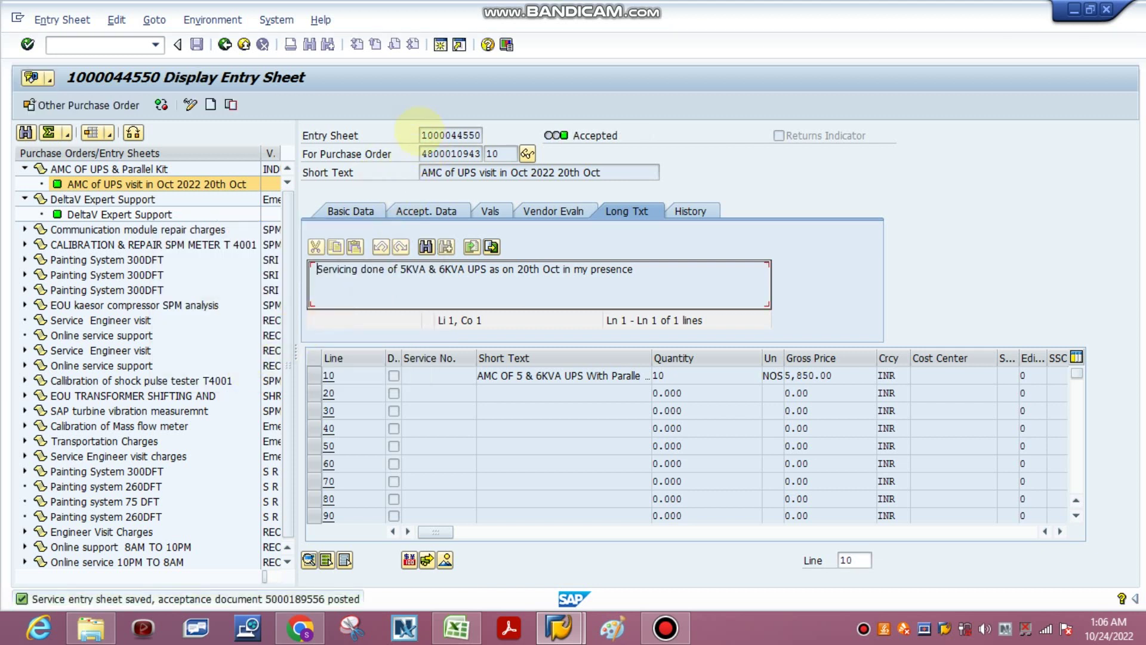
# Review the saved entry sheet's number and values, and examine the purchase order history of item 10 in the linked purchase order
pyautogui.moveTo(421, 135); pyautogui.dragTo(484, 135)
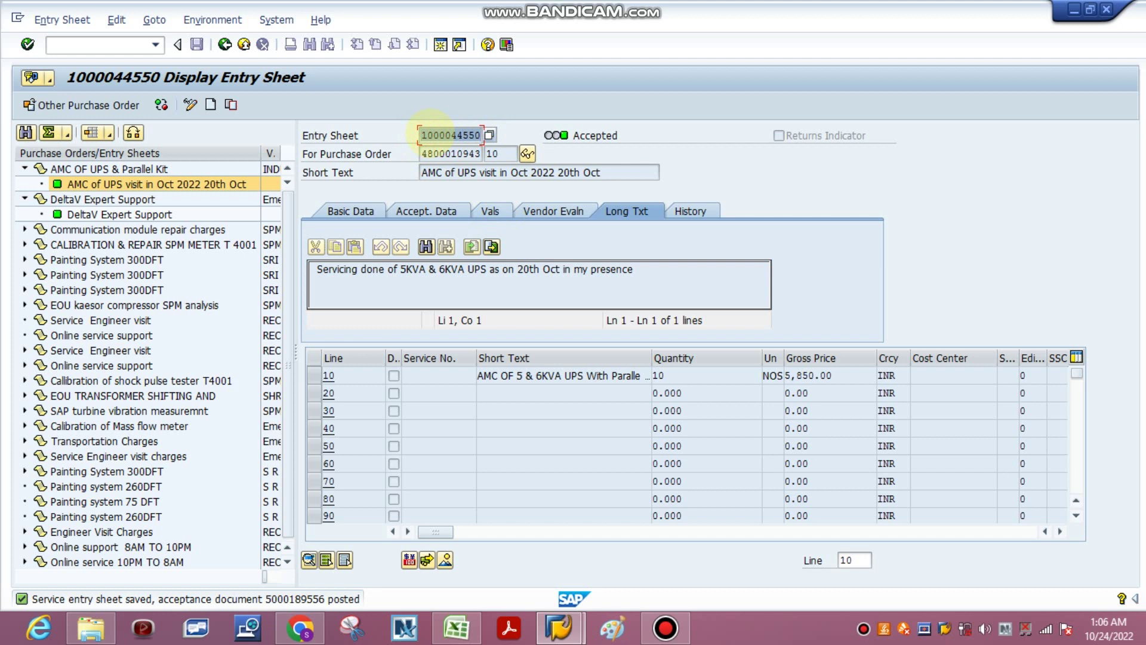
pyautogui.click(489, 211)
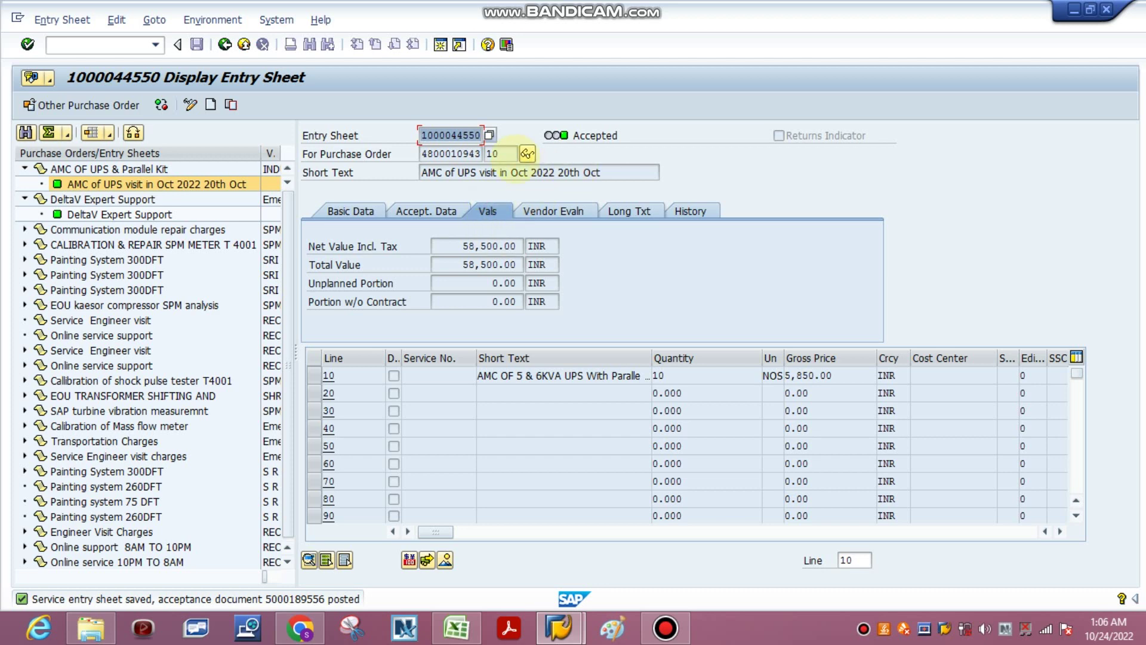
pyautogui.click(528, 154)
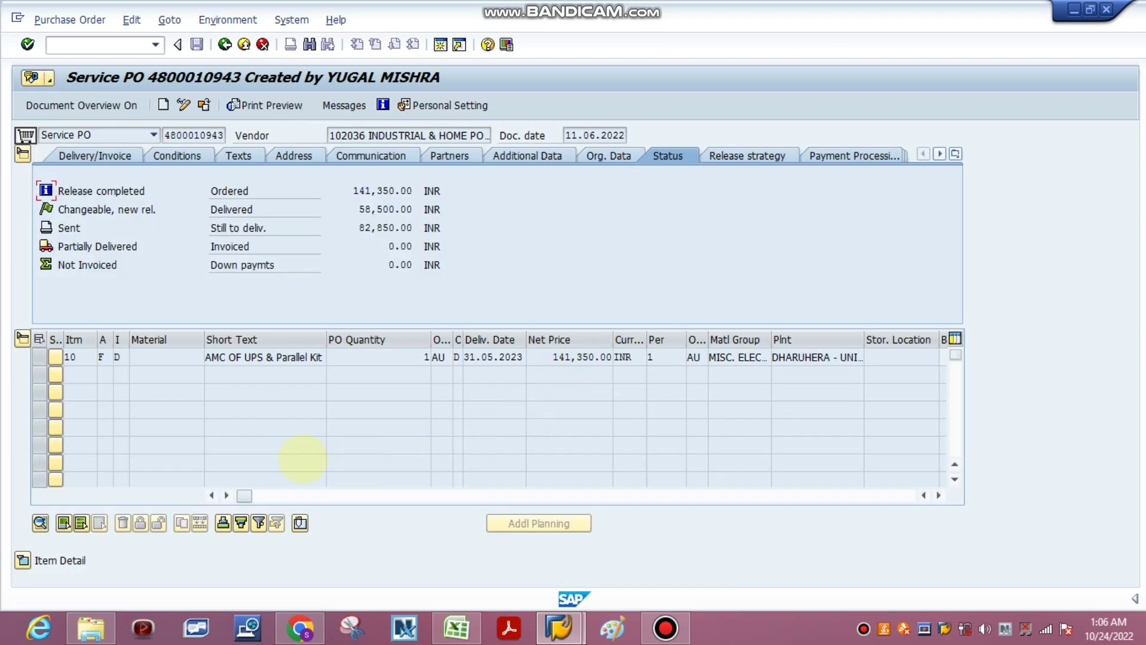
pyautogui.click(23, 560)
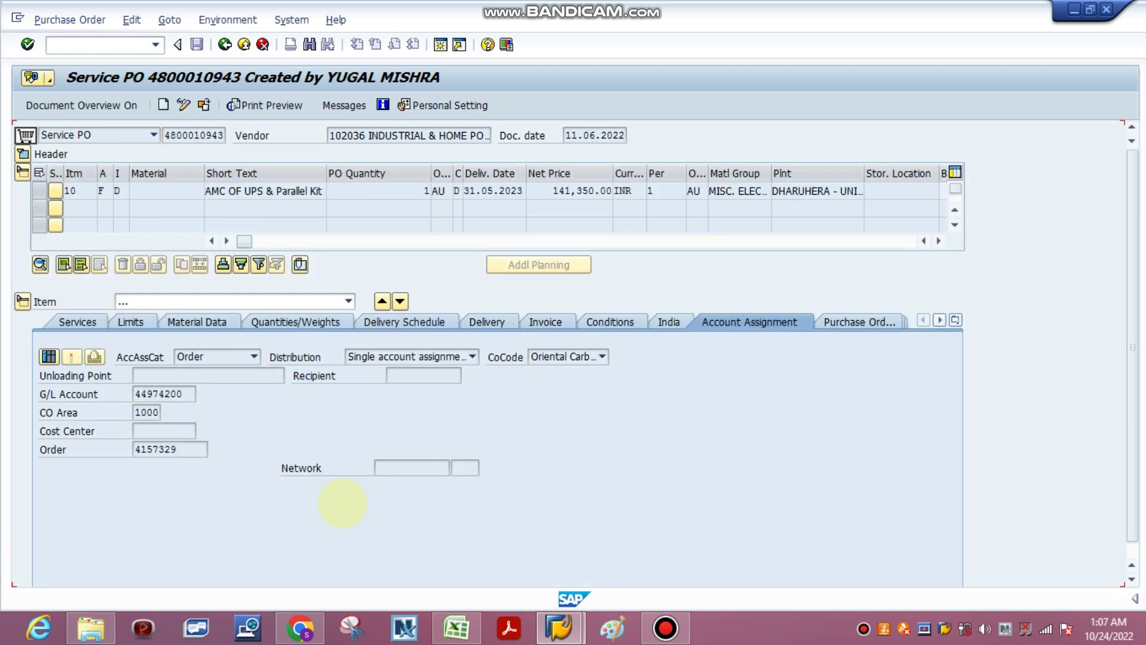
pyautogui.click(852, 322)
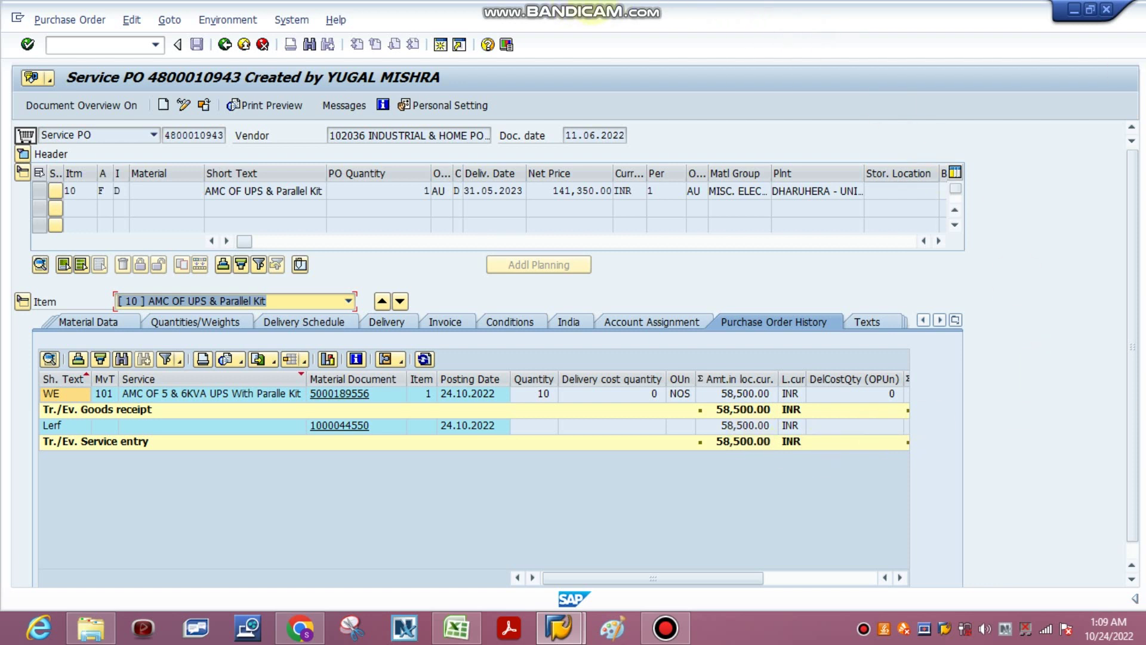
pyautogui.moveTo(664, 628)
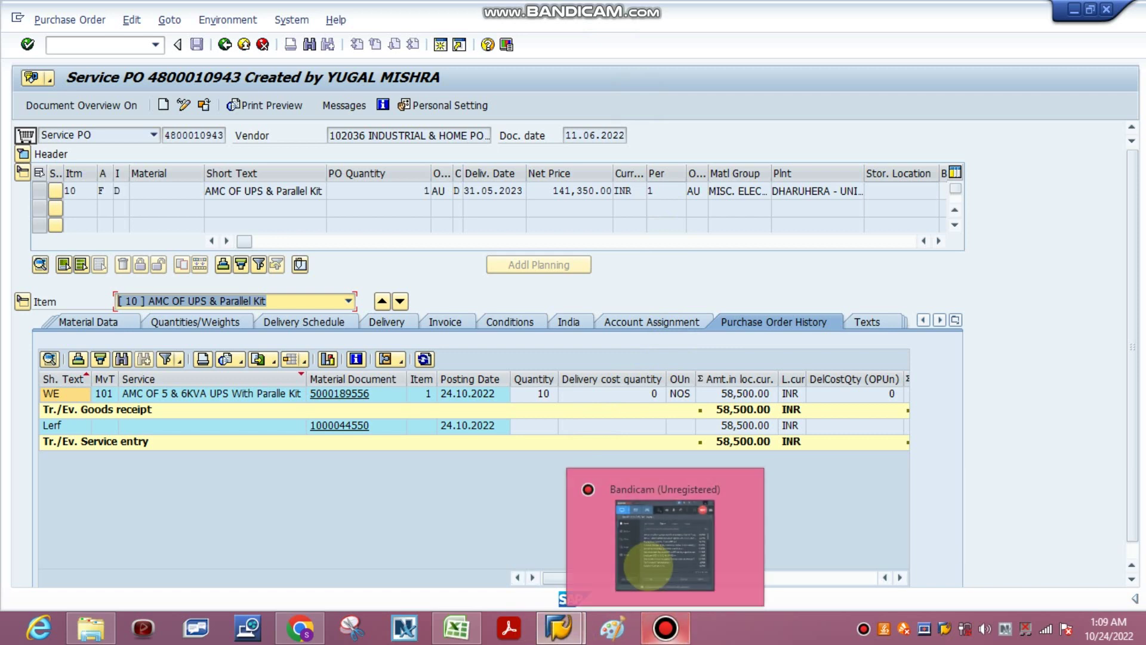